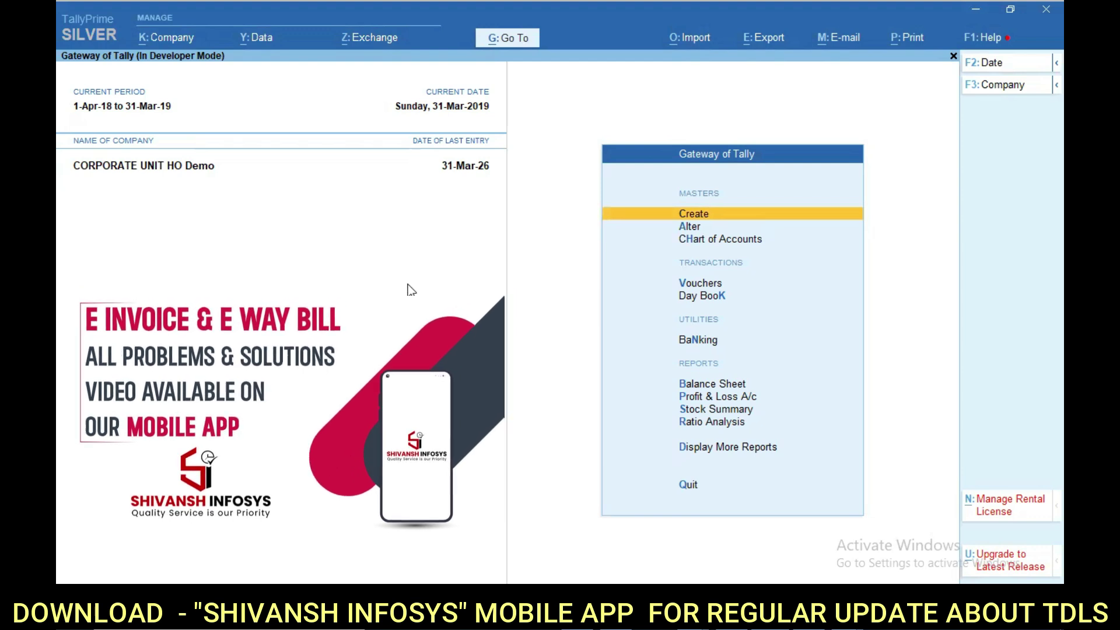
Open the Day Book report and go to its last entries.
key("d")
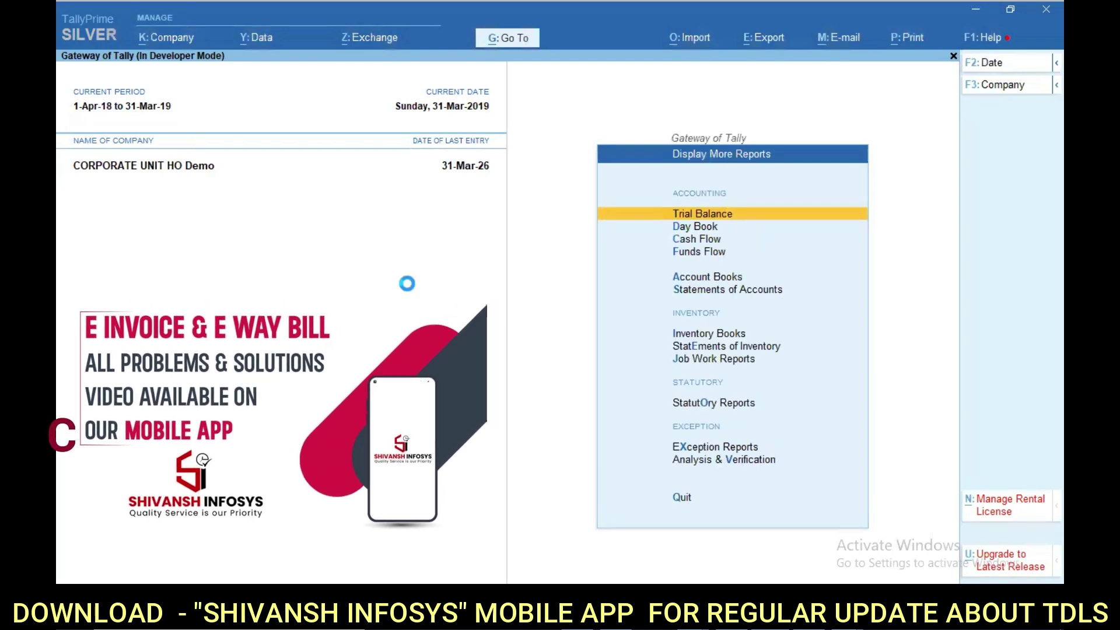
key("d")
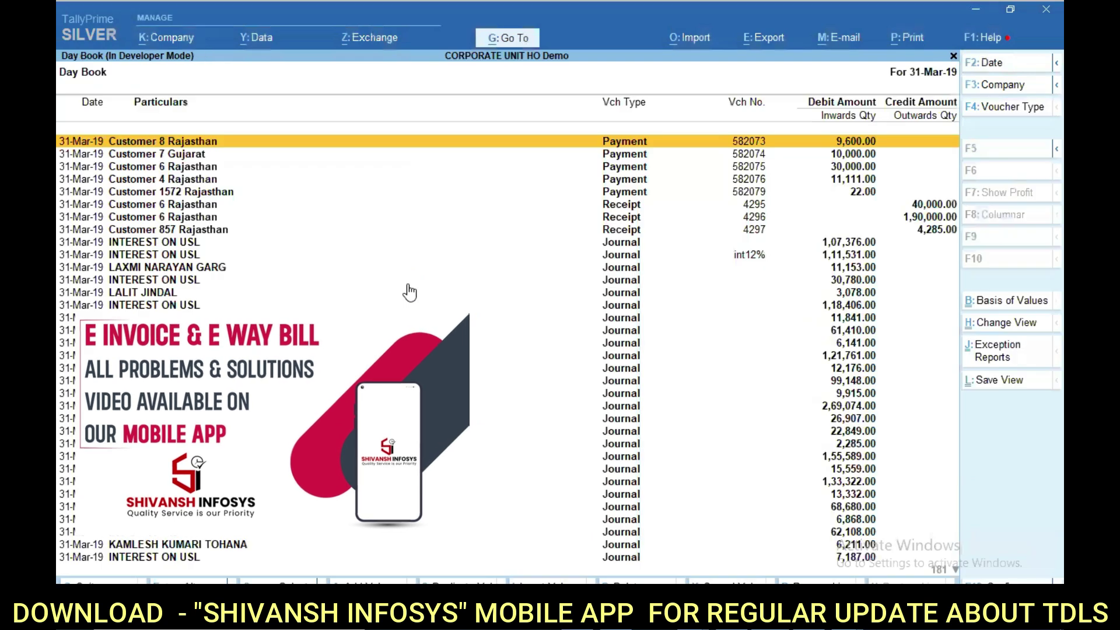
key("Page_Down")
key("Page_Down")
key("Page_Down")
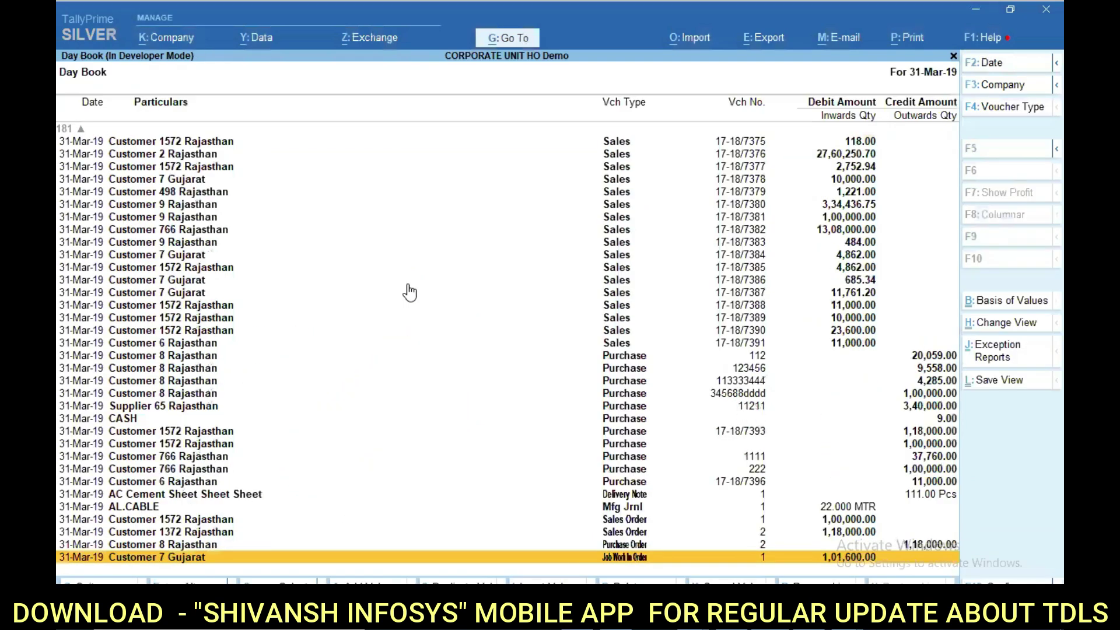
Open sales voucher 17-18/7382 from the Day Book to check its contents.
key("Up")
key("Up")
key("Up")
key("Up")
key("Up")
key("Up")
key("Up")
key("Up")
key("Up")
key("Up")
key("Up")
key("Up")
key("Up")
key("Up")
key("Up")
key("Up")
key("Up")
key("Up")
key("Up")
key("Up")
key("Up")
key("Up")
key("Down")
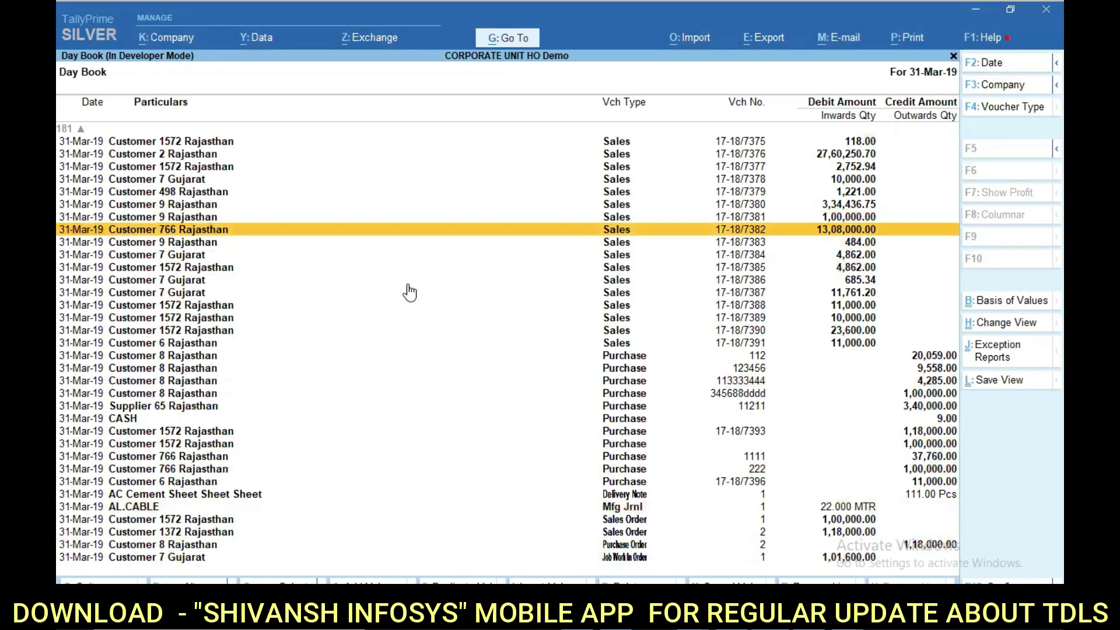
key("Return")
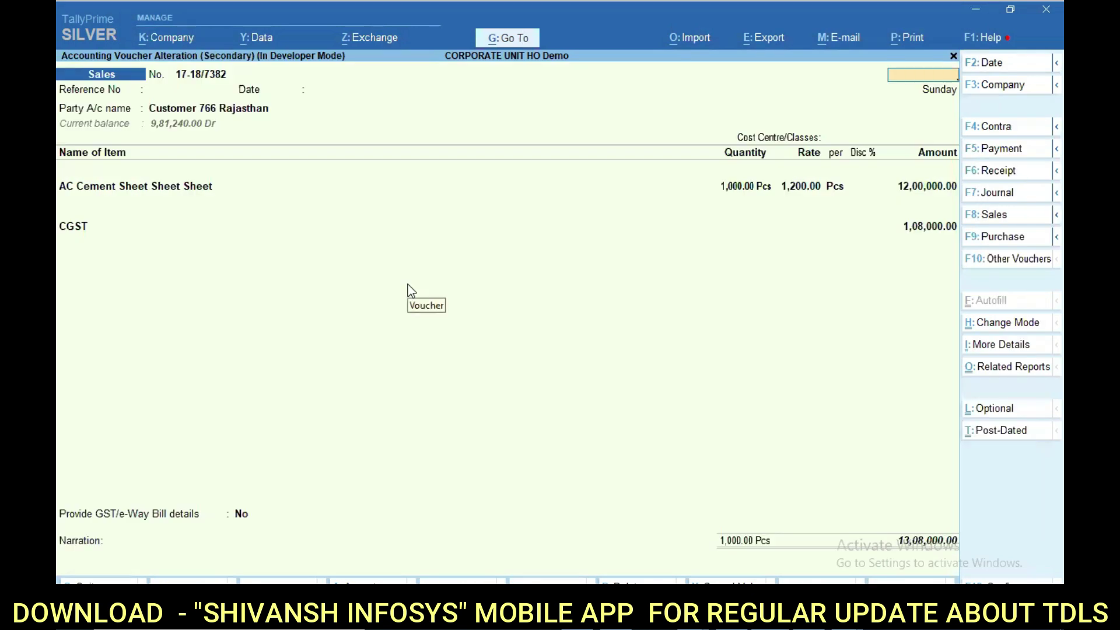
Leave this voucher and open sales voucher 17-18/7380 for Customer 9 Rajasthan instead.
key("Escape")
key("Down")
key("Down")
key("Down")
key("Down")
key("Down")
key("Up")
key("Up")
key("Up")
key("Up")
key("Up")
key("Up")
key("Up")
key("Return")
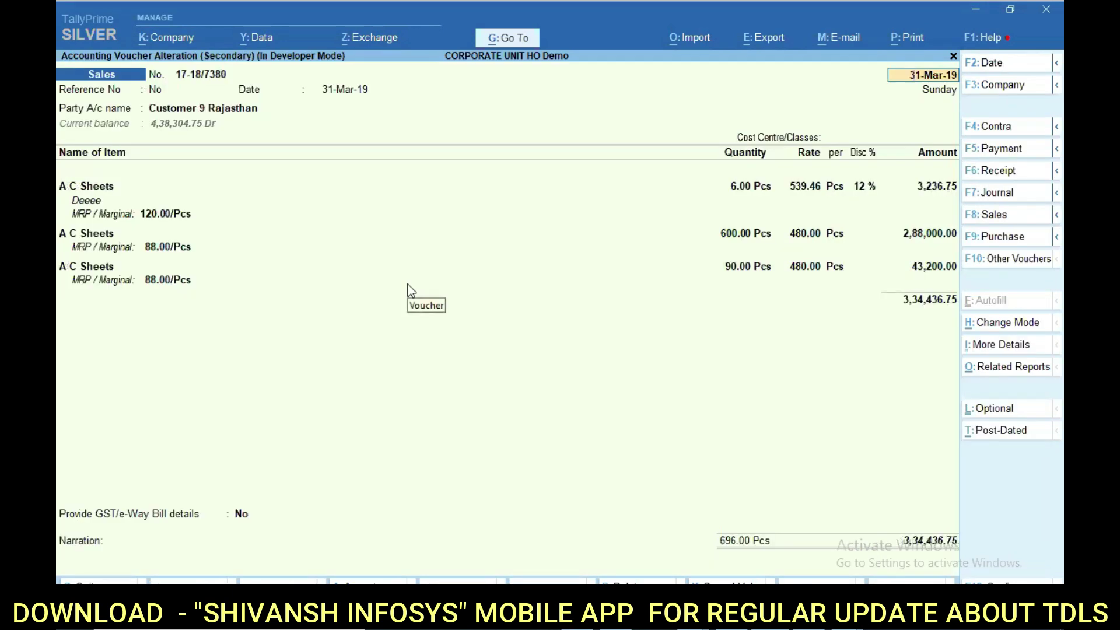
Start printing the sales voucher and bring up the full list of its print configuration options.
key("alt+p")
key("Return")
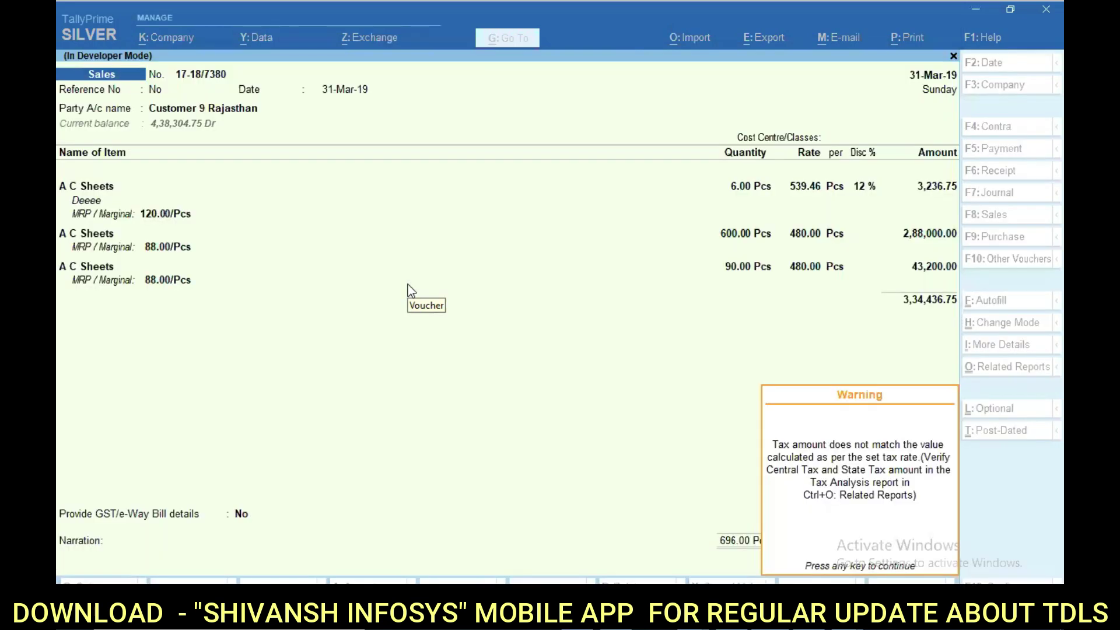
key("Return")
key("Left")
key("Return")
key("Up")
key("Return")
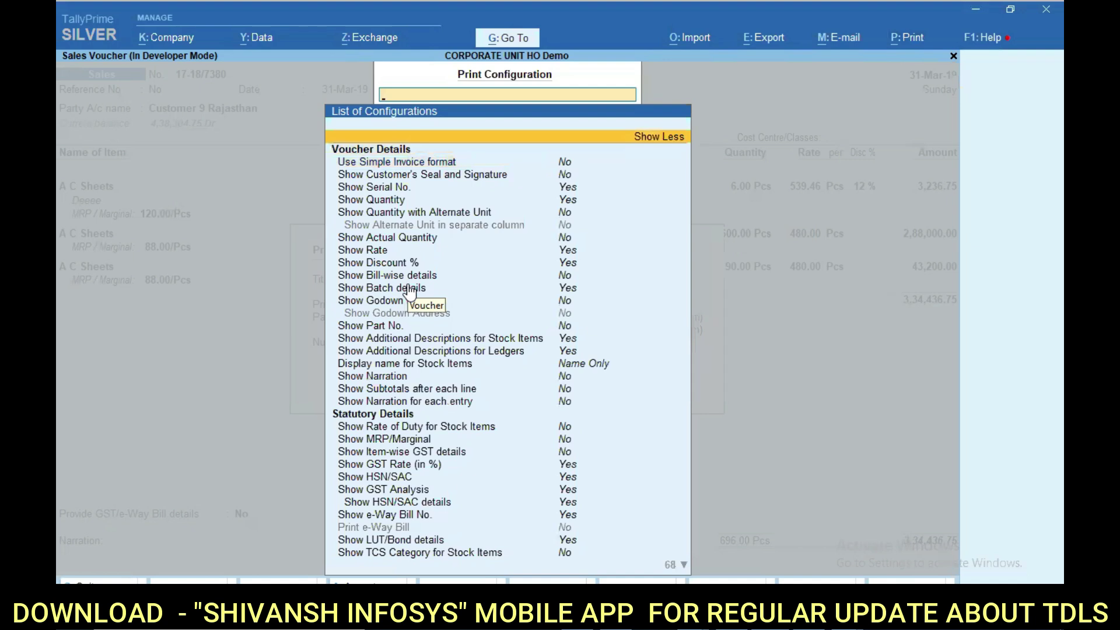
Review the voucher's print configuration options from the voucher details down to the printer settings and margins.
key("Down")
key("Down")
key("Down")
key("Down")
key("Down")
key("Down")
key("Down")
key("Down")
key("Down")
key("Down")
key("Down")
key("Down")
key("Down")
key("Down")
key("Down")
key("Down")
key("Down")
key("Down")
key("Down")
key("Down")
key("Down")
key("Down")
key("Down")
key("Down")
key("Down")
key("Down")
key("Down")
key("Down")
key("Down")
key("Down")
key("Down")
key("Down")
key("Down")
key("Down")
key("Down")
key("Down")
key("Down")
key("Down")
key("Down")
key("Down")
key("Down")
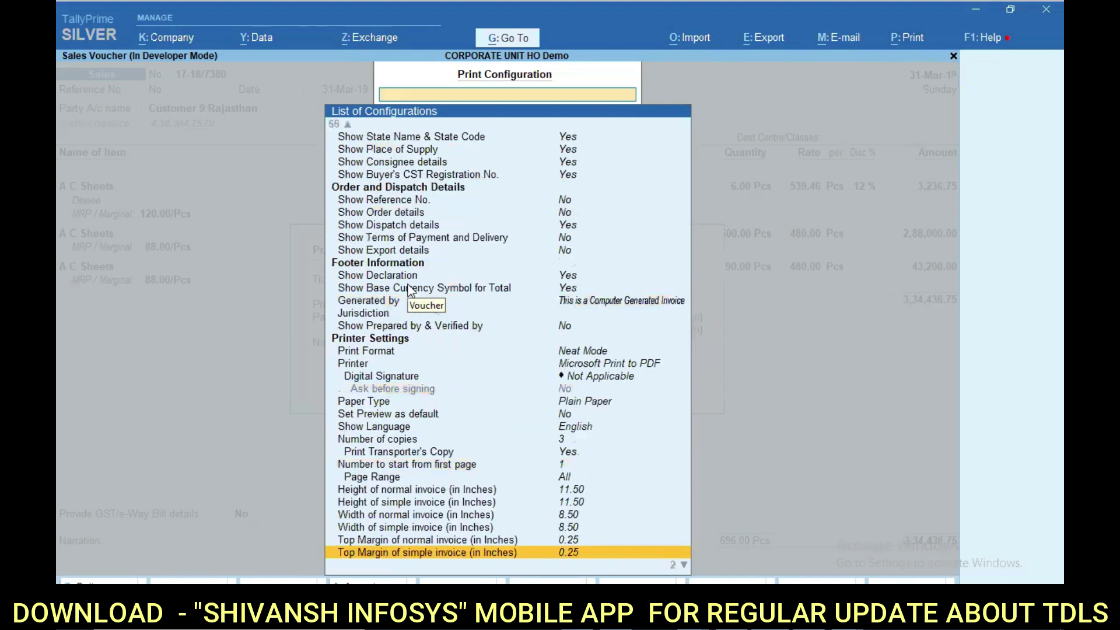
key("Down")
key("Down")
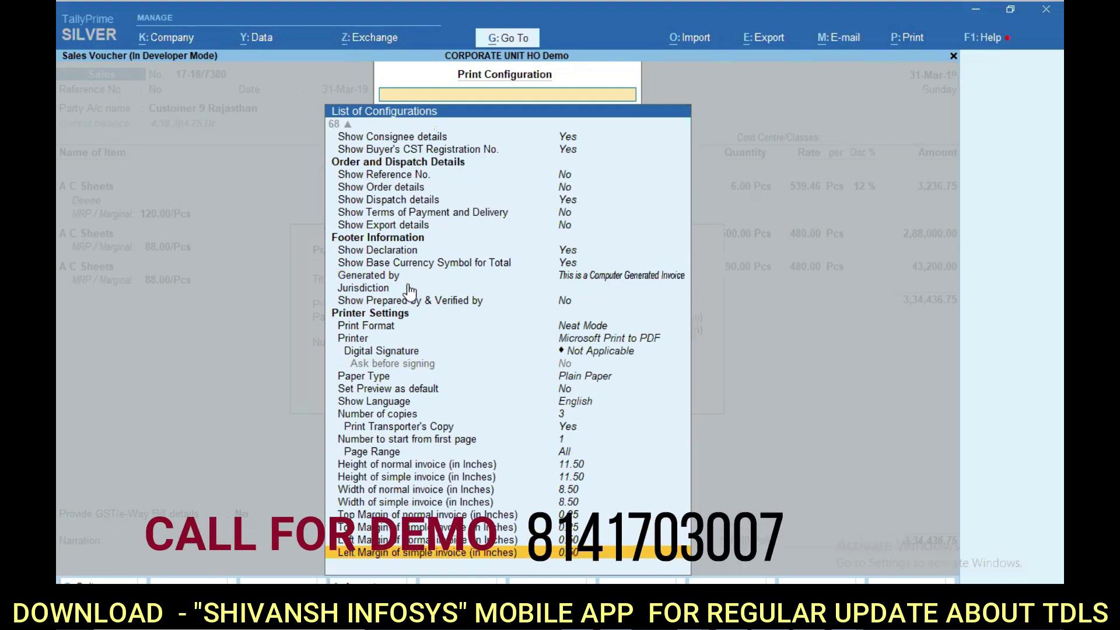
Set Show Customer's Seal and Signature to Yes under the Voucher Details print options.
key("Up")
key("Up")
key("Up")
key("Up")
key("Up")
key("Up")
key("Up")
key("Up")
key("Up")
key("Up")
key("Up")
key("Up")
key("Up")
key("Up")
key("Up")
key("Up")
key("Up")
key("Up")
key("Up")
key("Up")
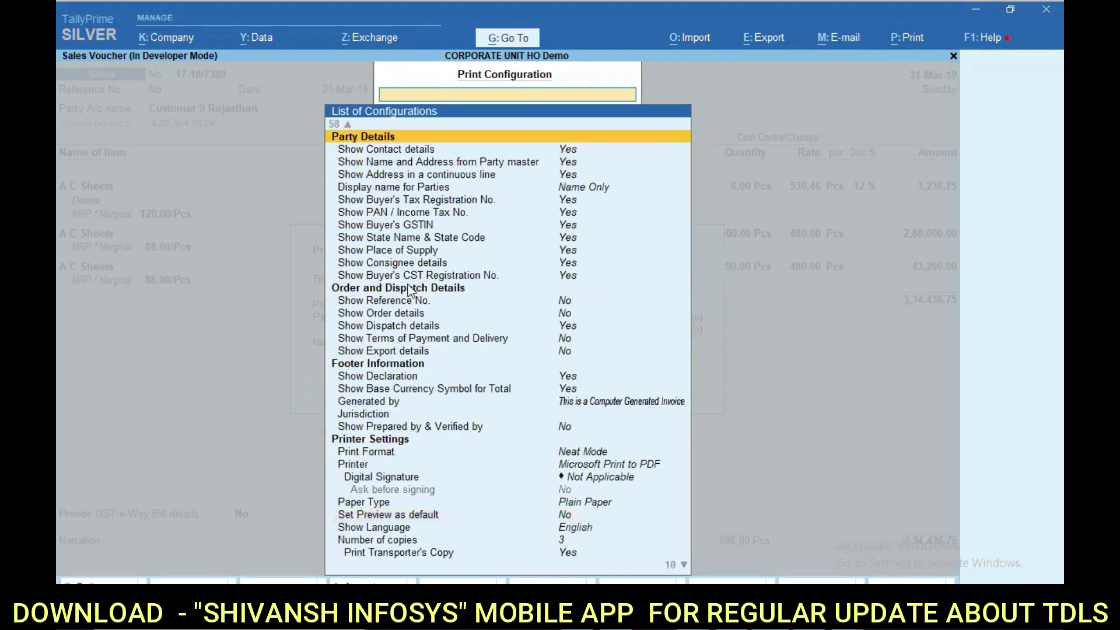
key("Up")
key("Up")
key("Up")
key("Up")
key("Up")
key("Up")
key("Up")
key("Up")
key("Up")
key("Up")
key("Up")
key("Up")
key("Up")
key("Up")
key("Up")
key("Up")
key("Up")
key("Up")
key("Up")
key("Up")
key("Up")
key("Up")
key("Up")
key("Up")
key("Up")
key("Up")
key("Up")
key("Up")
key("Up")
key("Up")
key("Up")
key("Up")
key("Up")
key("Up")
key("Up")
key("Up")
key("Up")
key("Up")
key("Up")
key("Up")
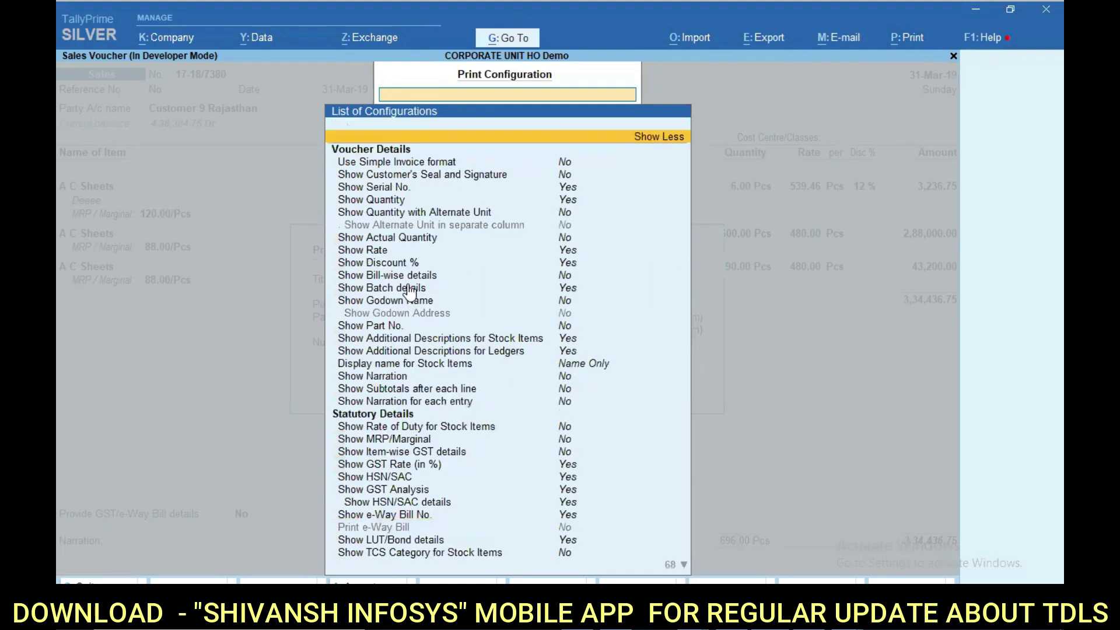
key("Down")
key("Down")
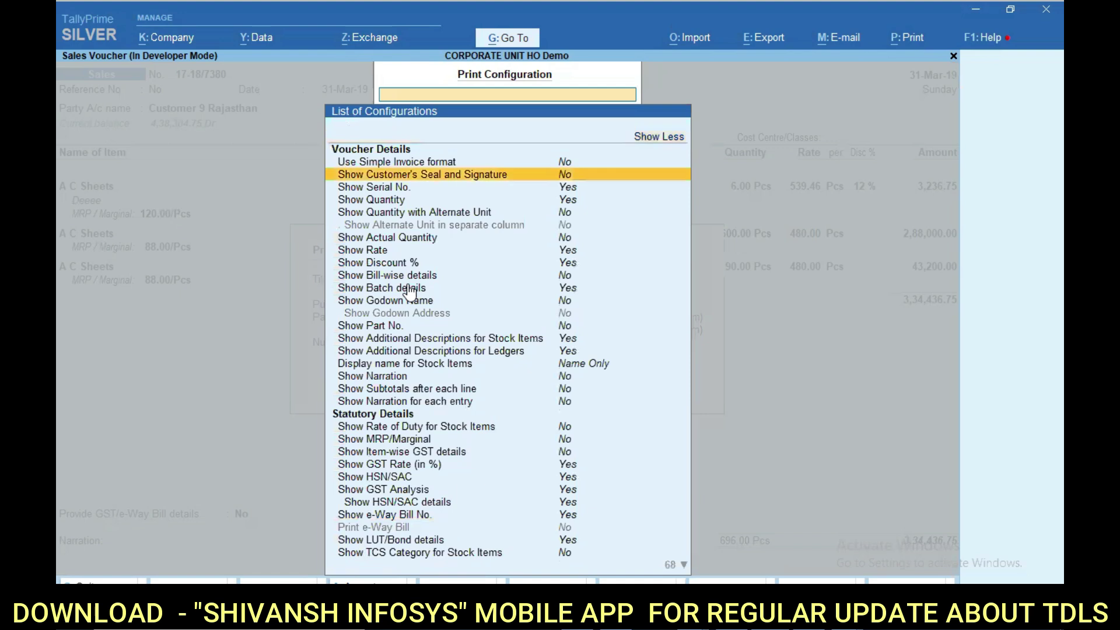
key("Return")
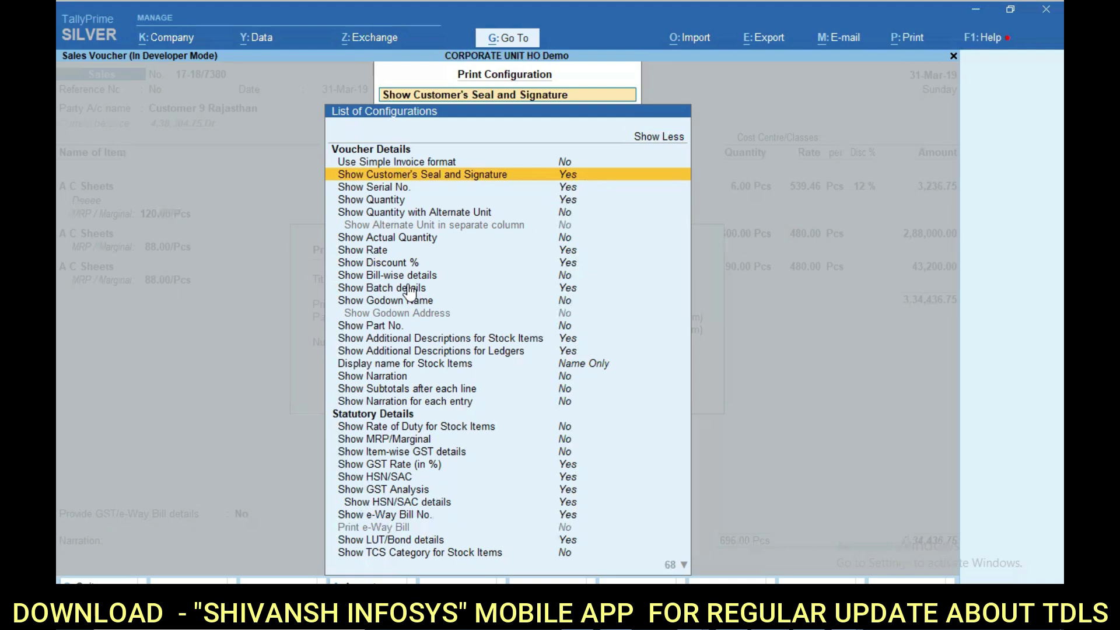
Examine the print configuration options from the voucher details down to the company's bank details.
key("Down")
key("Down")
key("Down")
key("Down")
key("Down")
key("Down")
key("Down")
key("Down")
key("Down")
key("Down")
key("Down")
key("Down")
key("Down")
key("Down")
key("Down")
key("Down")
key("Down")
key("Down")
key("Down")
key("Down")
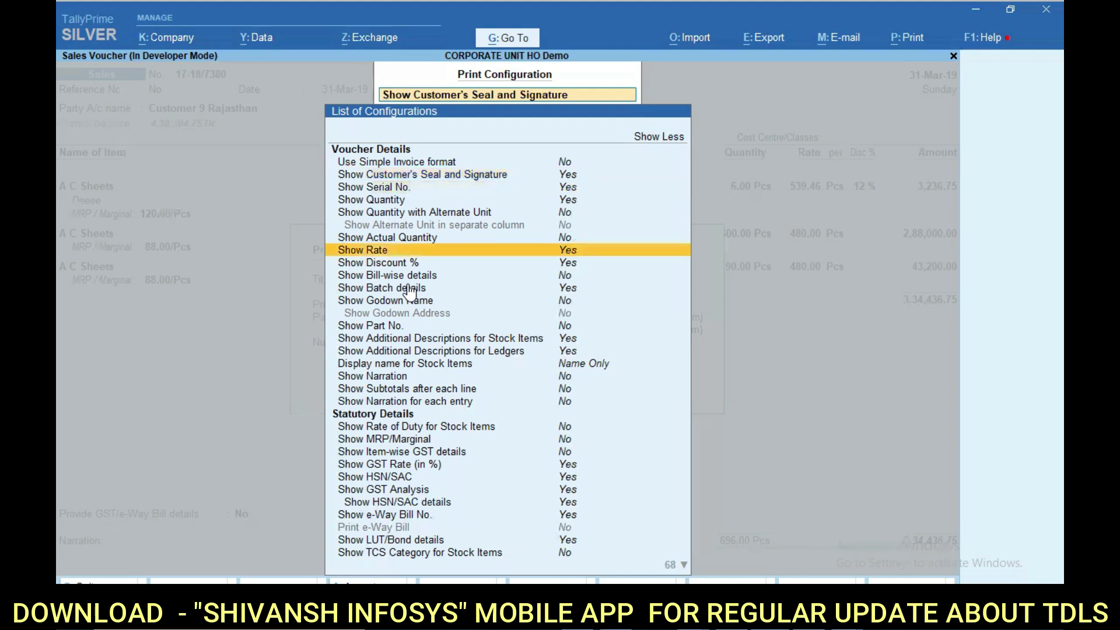
key("Down")
key("Down")
key("Down")
key("Down")
key("Down")
key("Down")
key("Down")
key("Down")
key("Down")
key("Down")
key("Down")
key("Down")
key("Down")
key("Down")
key("Down")
key("Up")
key("Up")
key("Up")
key("Up")
key("Up")
key("Up")
key("Up")
key("Up")
key("Up")
key("Up")
key("Up")
key("Up")
key("Up")
key("Up")
key("Up")
key("Up")
key("Up")
key("Up")
key("Up")
key("Up")
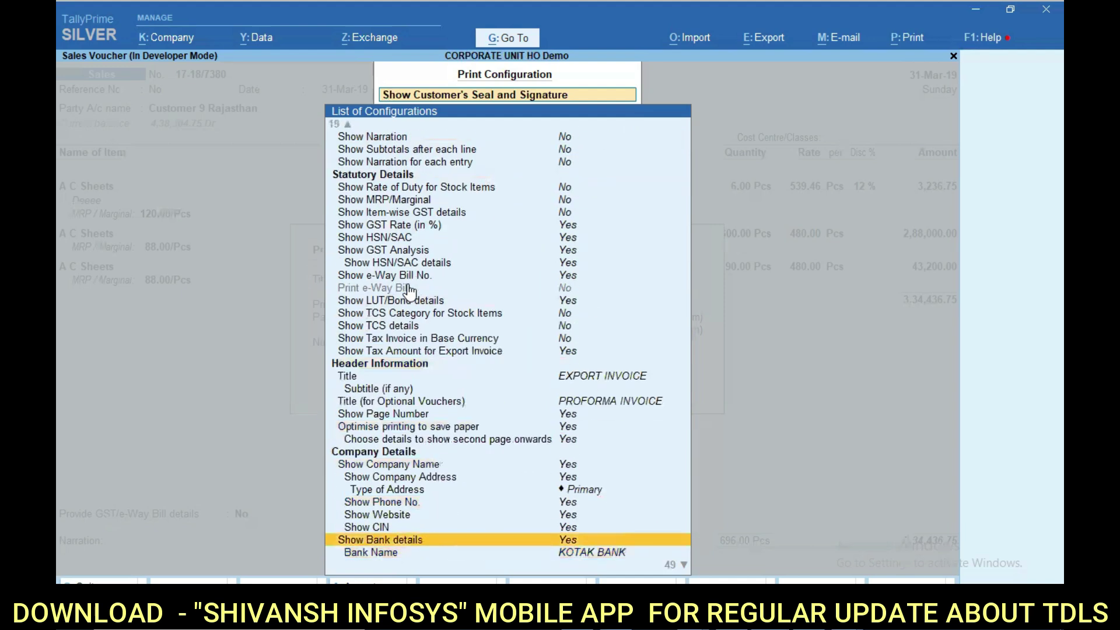
key("Up")
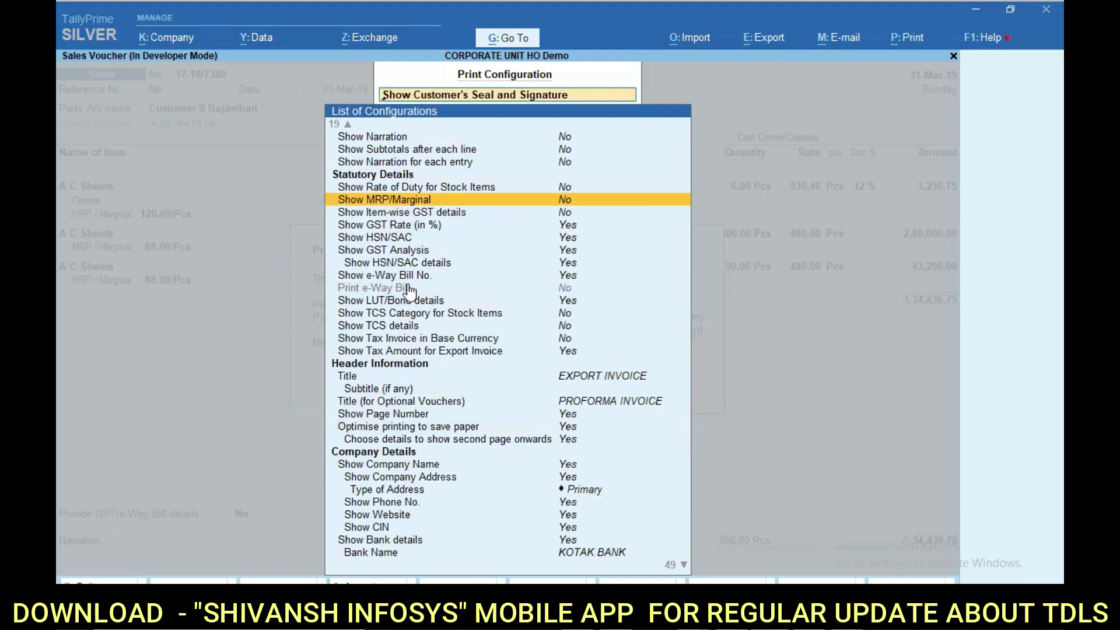
Leave the configuration list and bring up the sales voucher's full print configuration again.
key("Escape")
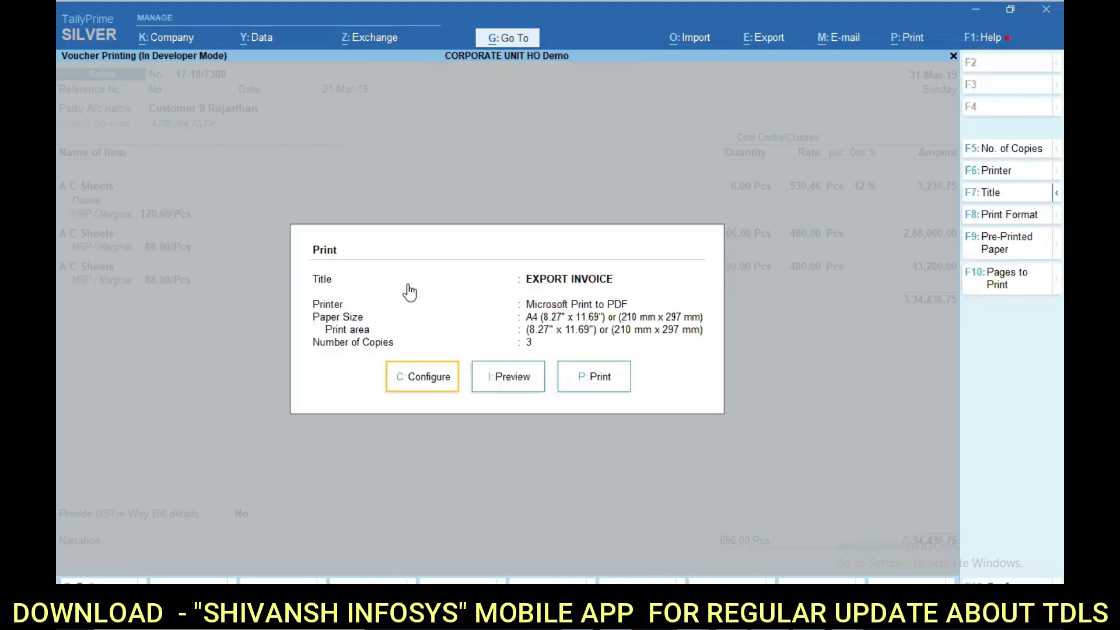
key("c")
key("Up")
key("Return")
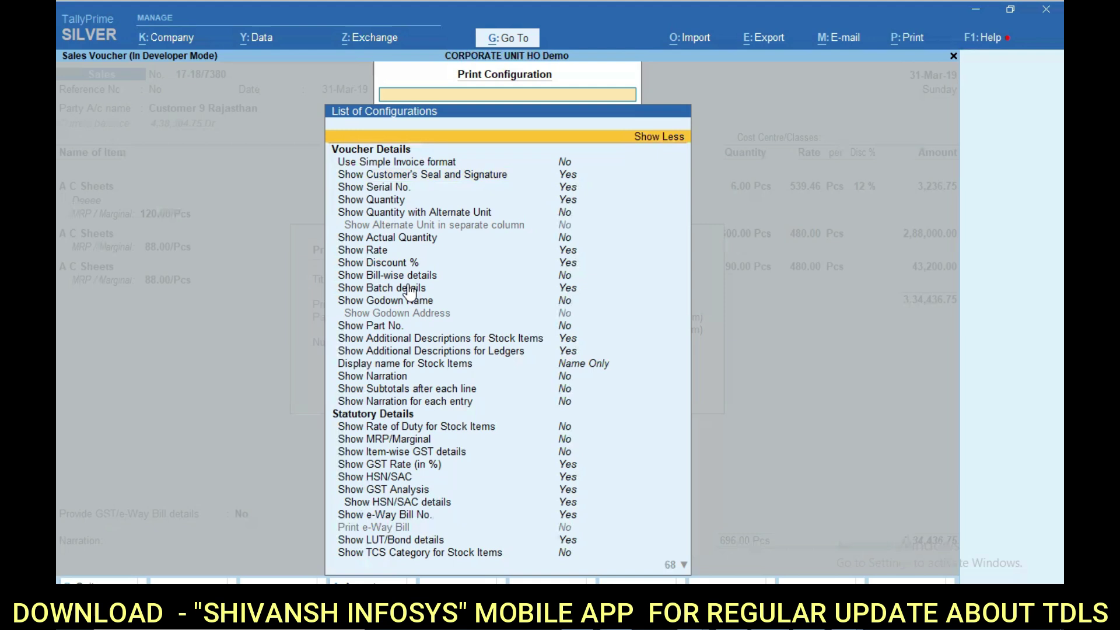
Leave the voucher and the Day Book, and open the Sales voucher type master for alteration.
key("Escape")
key("Escape")
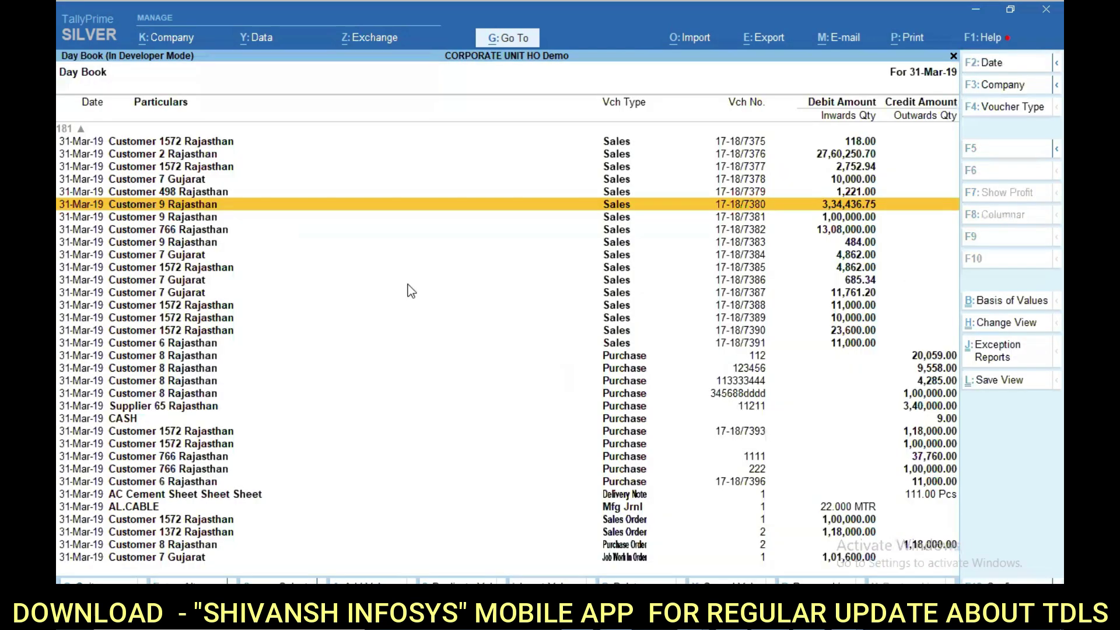
key("Escape")
key("Down")
key("Down")
key("Down")
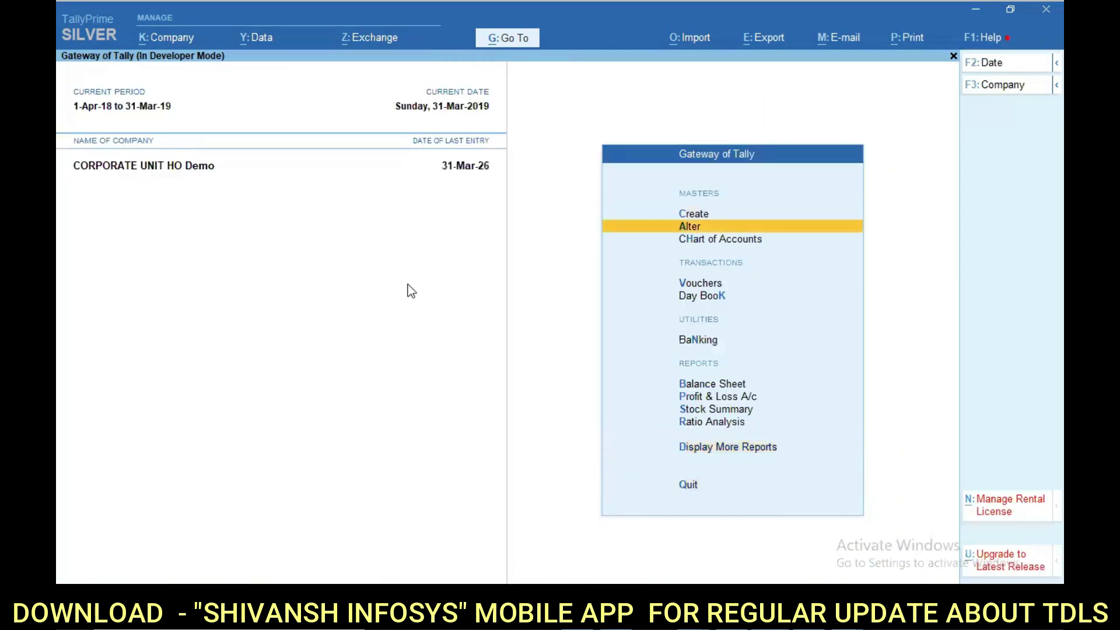
key("Return")
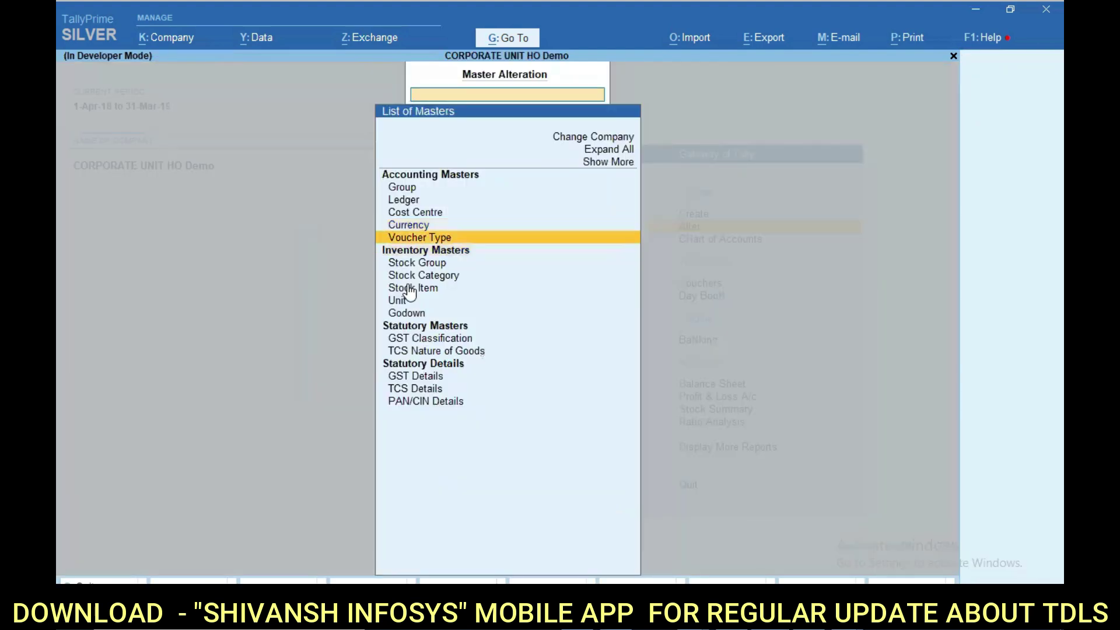
key("Return")
type("Sa")
key("Return")
key("Return")
key("Return")
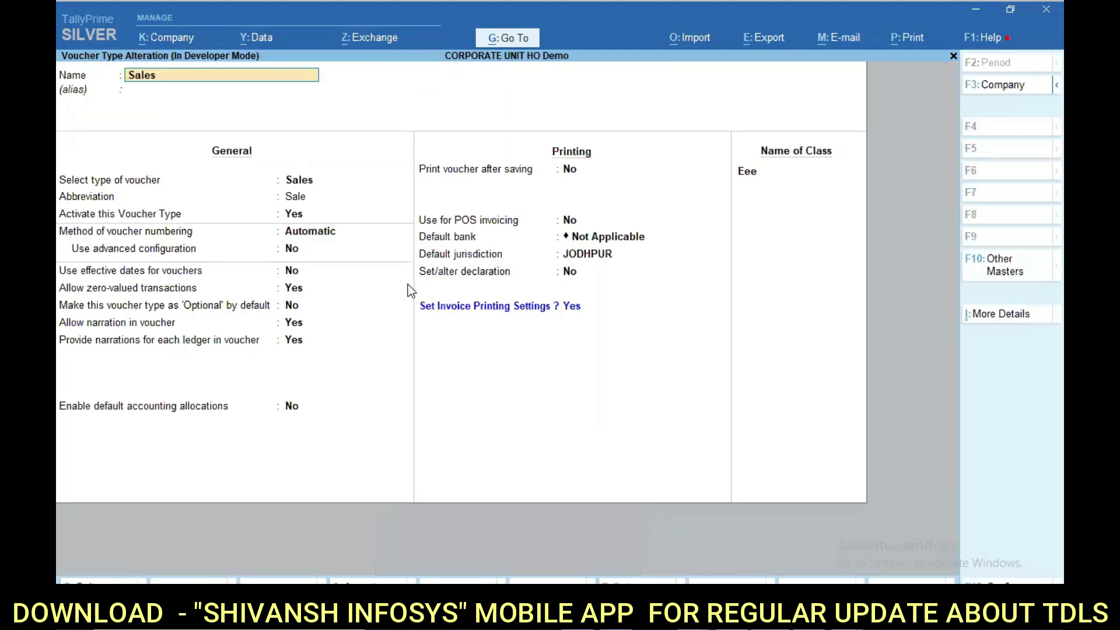
Open the invoice printing settings of the Sales voucher type with Set Invoice Printing Settings at Yes.
key("Return")
key("Return")
key("Return")
key("Return")
key("Return")
key("Return")
key("Return")
key("Return")
key("Return")
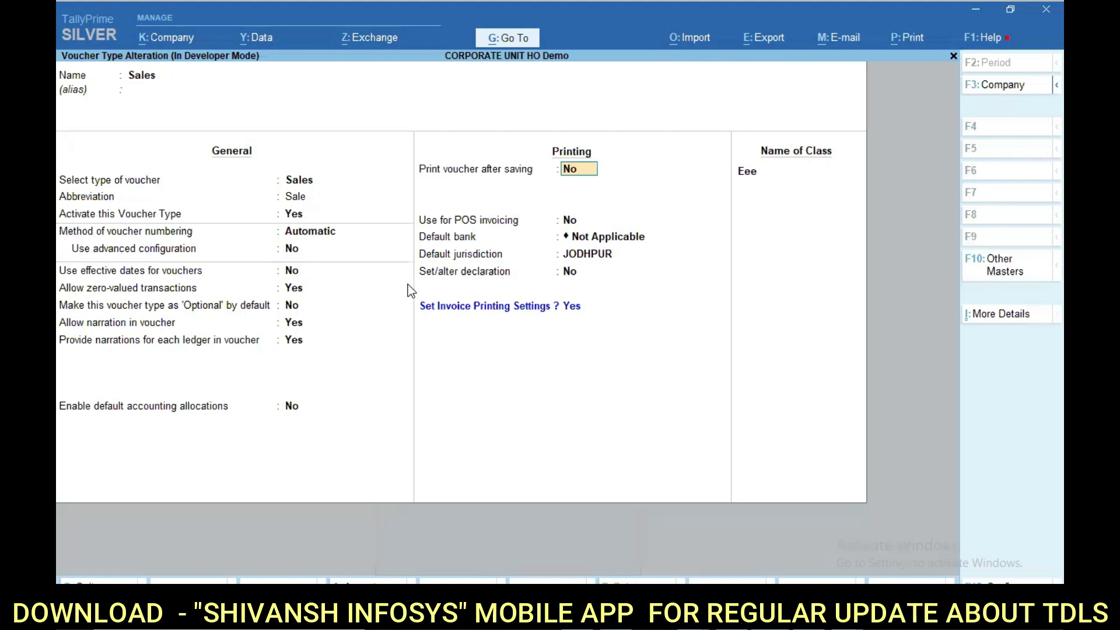
key("Return")
key("Return")
key("Return")
key("Return")
key("Return")
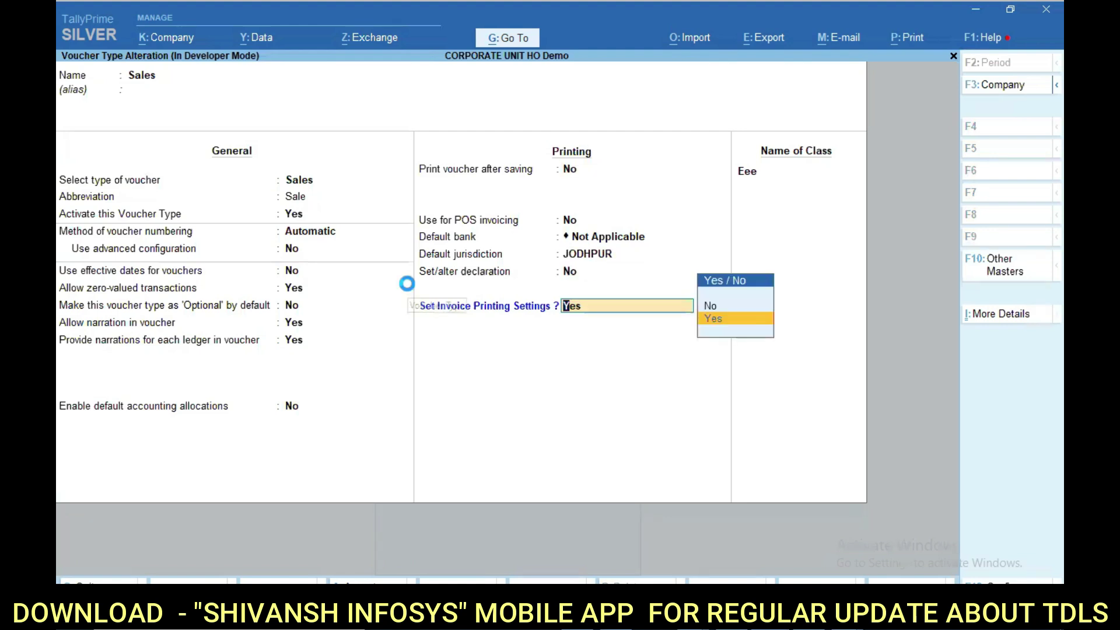
key("Return")
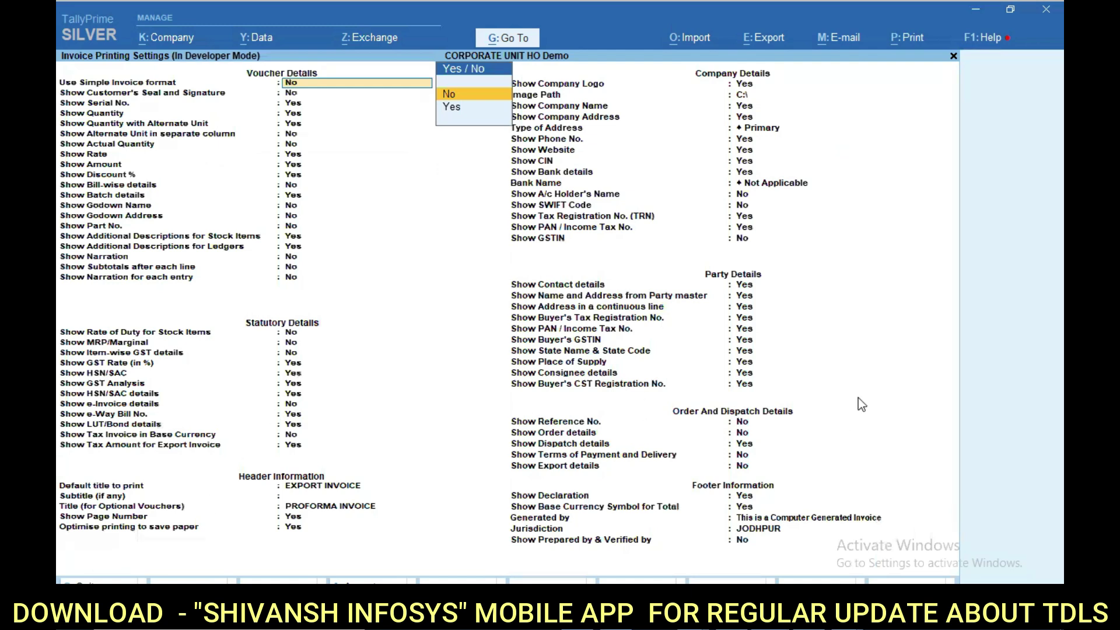
Set Show Customer's Seal and Signature to Yes in the voucher type's Voucher Details.
left_click(293, 95)
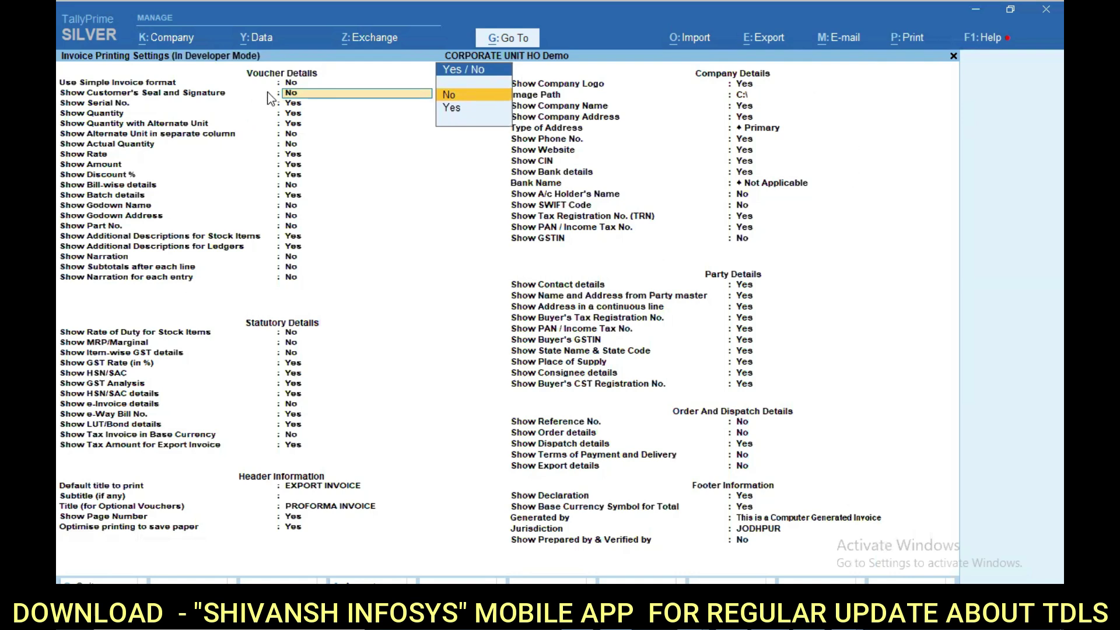
key("Up")
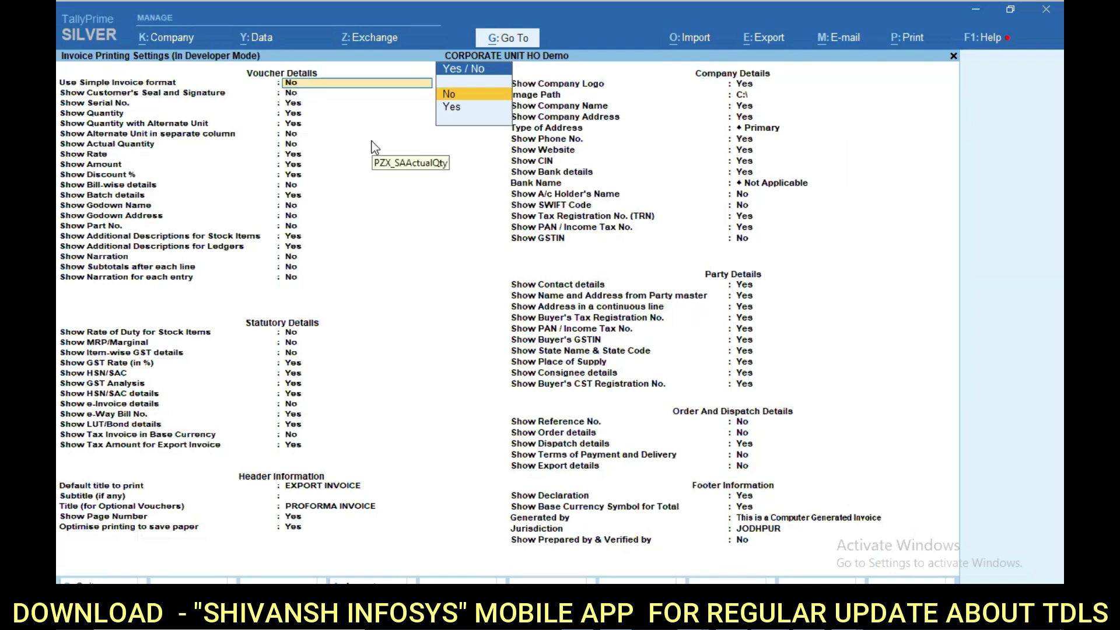
key("Down")
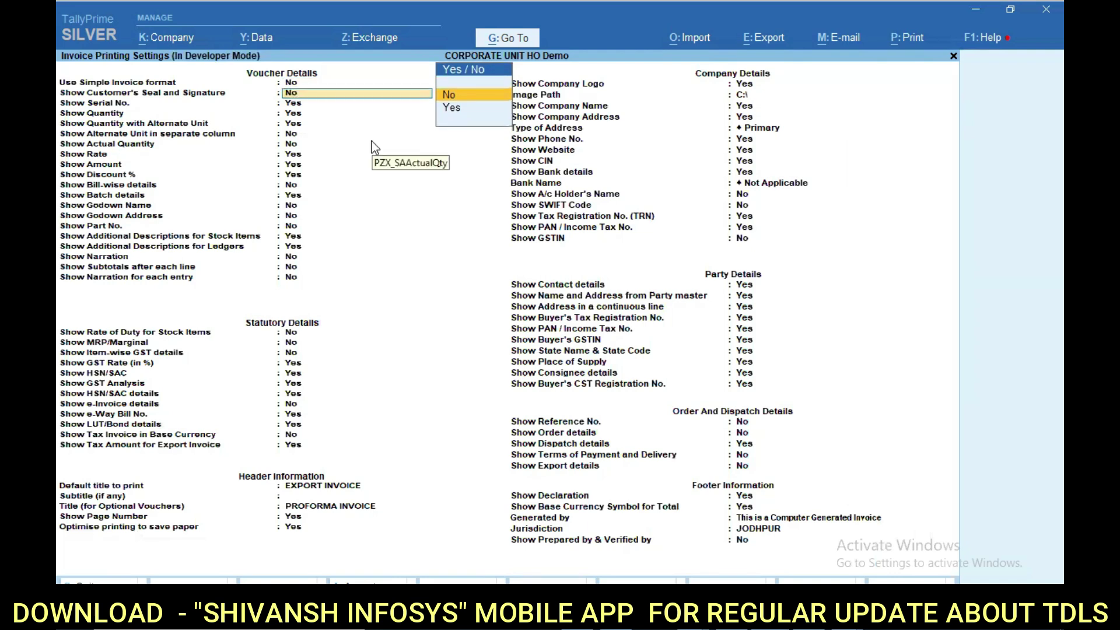
key("Down")
key("Return")
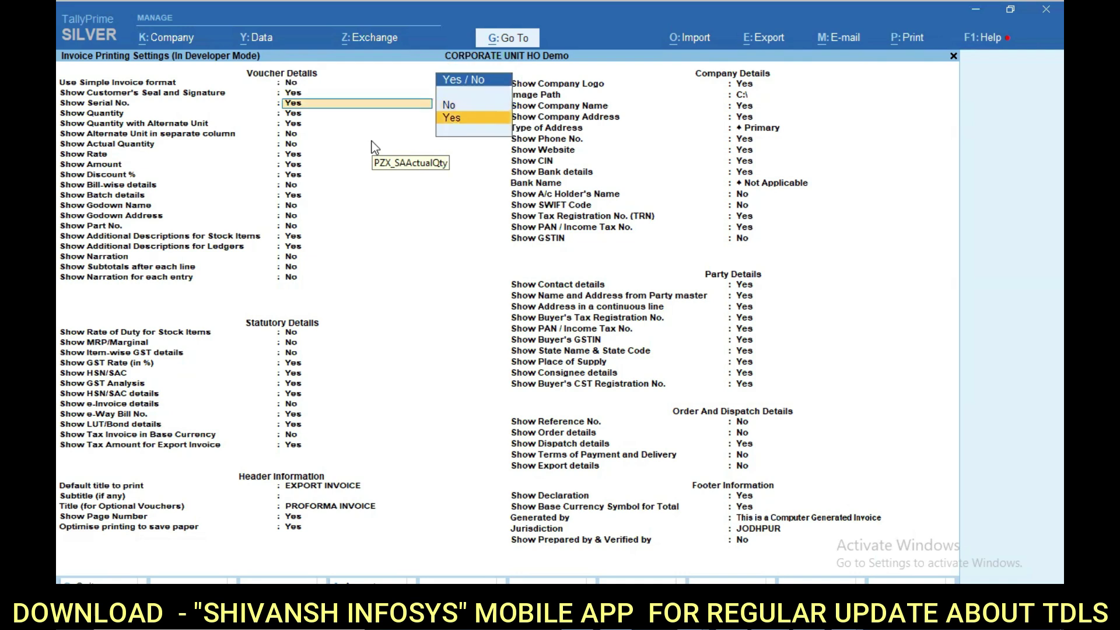
Set Show Serial No. and Show Quantity with Alternate Unit to No.
key("Up")
key("Return")
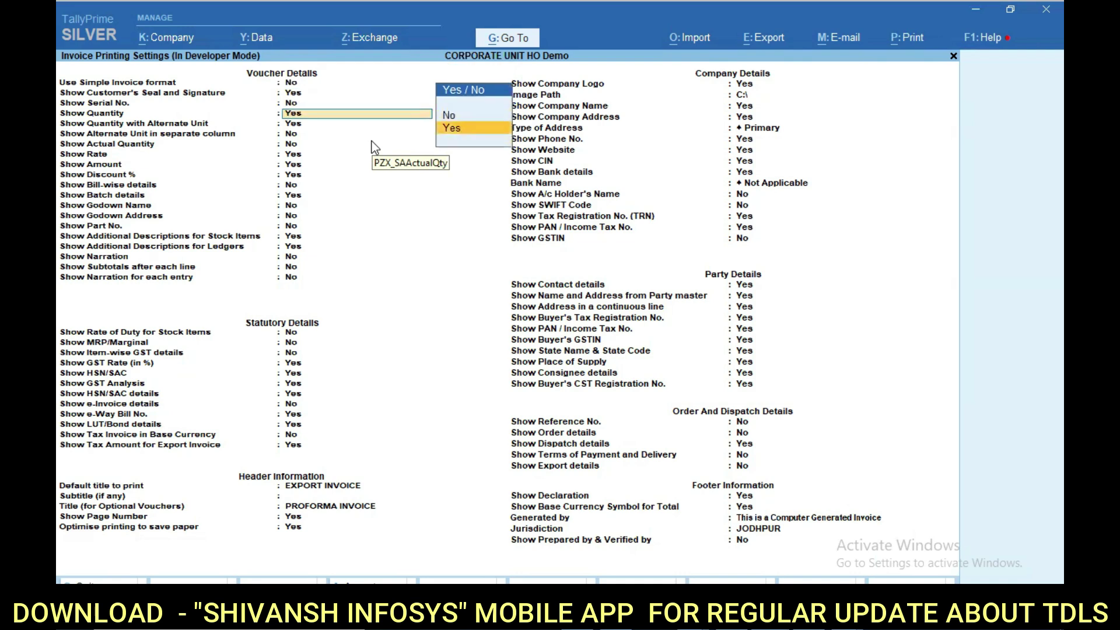
key("Return")
key("Up")
key("Return")
key("Return")
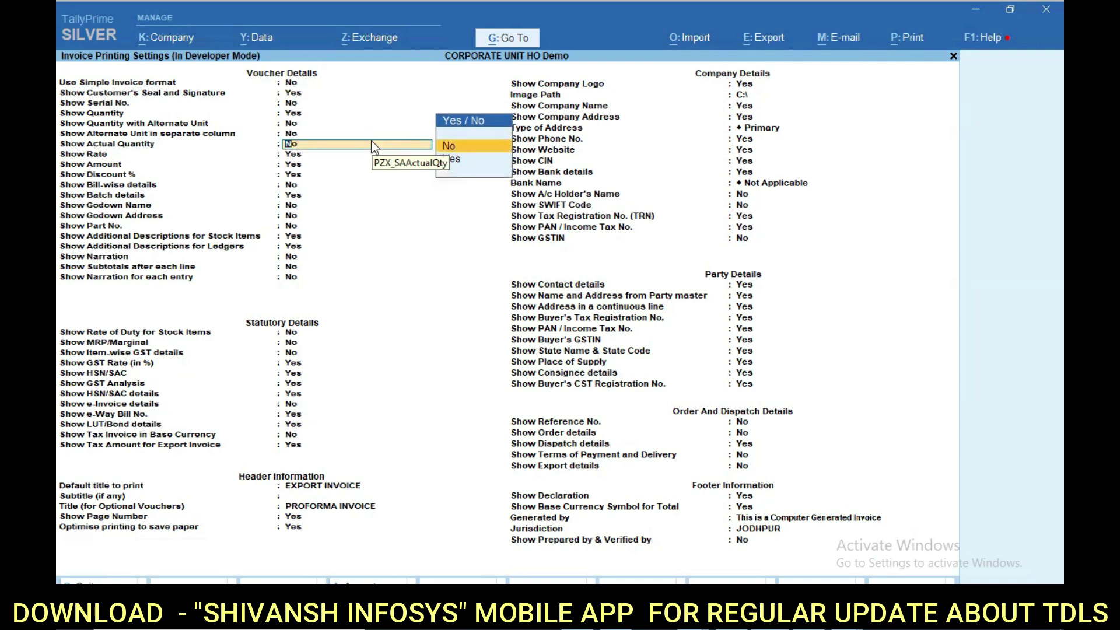
Set Show Actual Quantity to Yes and Show Batch details to No.
key("Down")
key("Return")
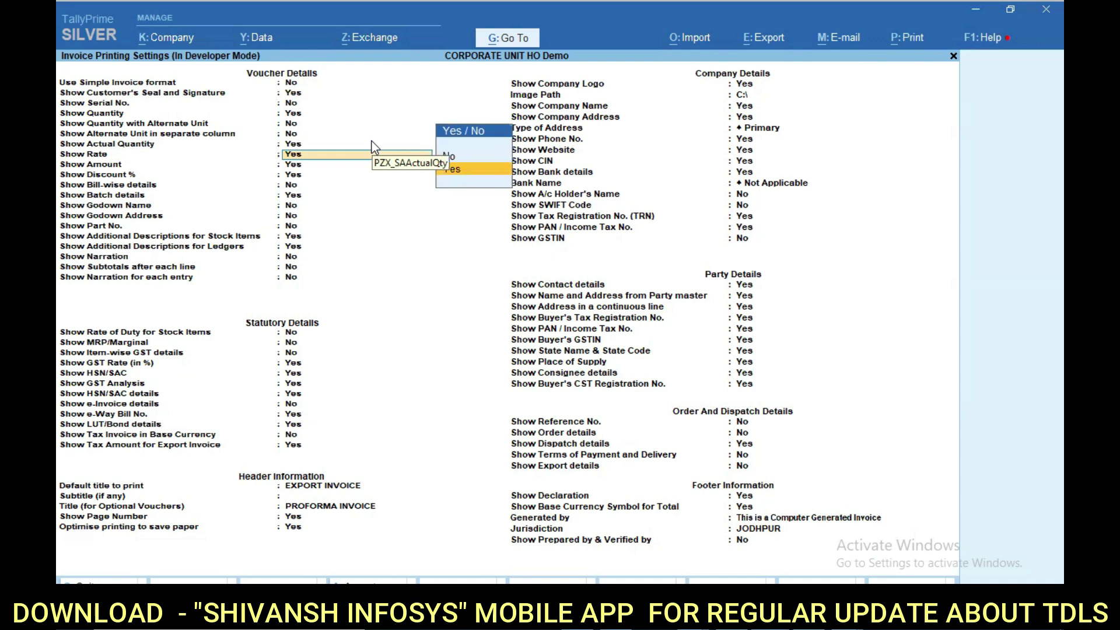
key("Return")
key("Return")
key("Return")
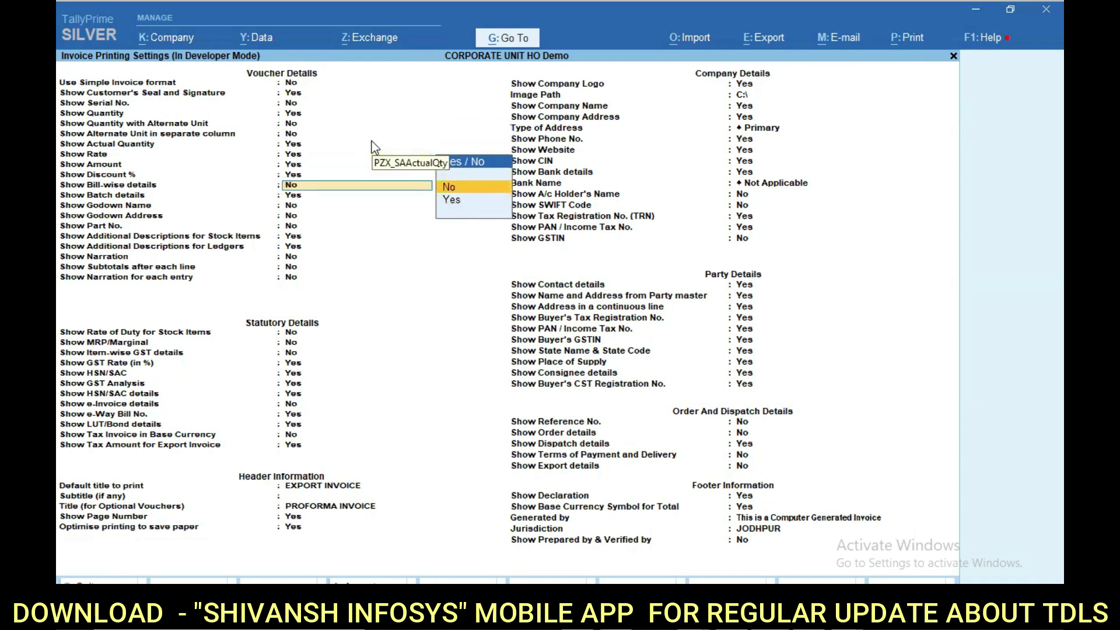
key("Return")
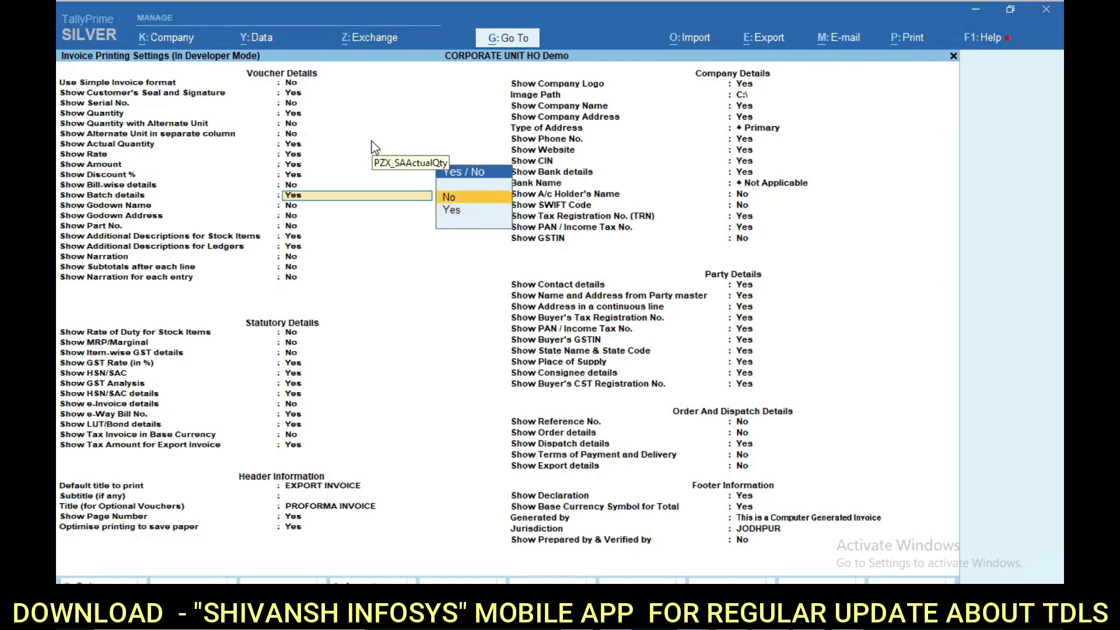
key("Return")
key("Return")
key("Return")
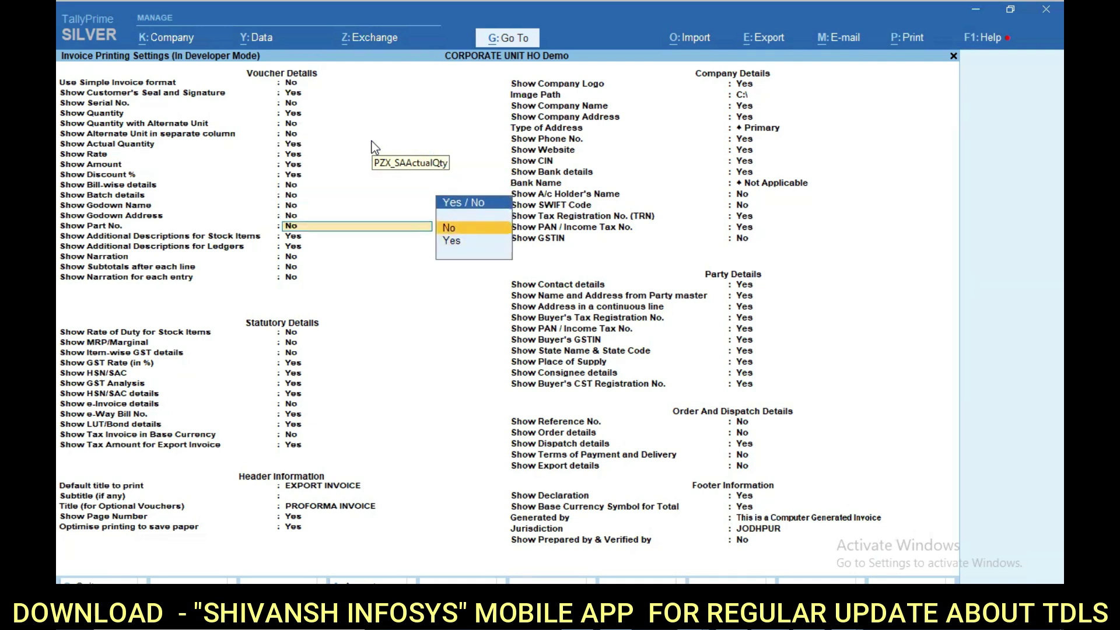
Set Show Additional Descriptions for Ledgers to No and accept the rest of the Voucher Details.
key("Return")
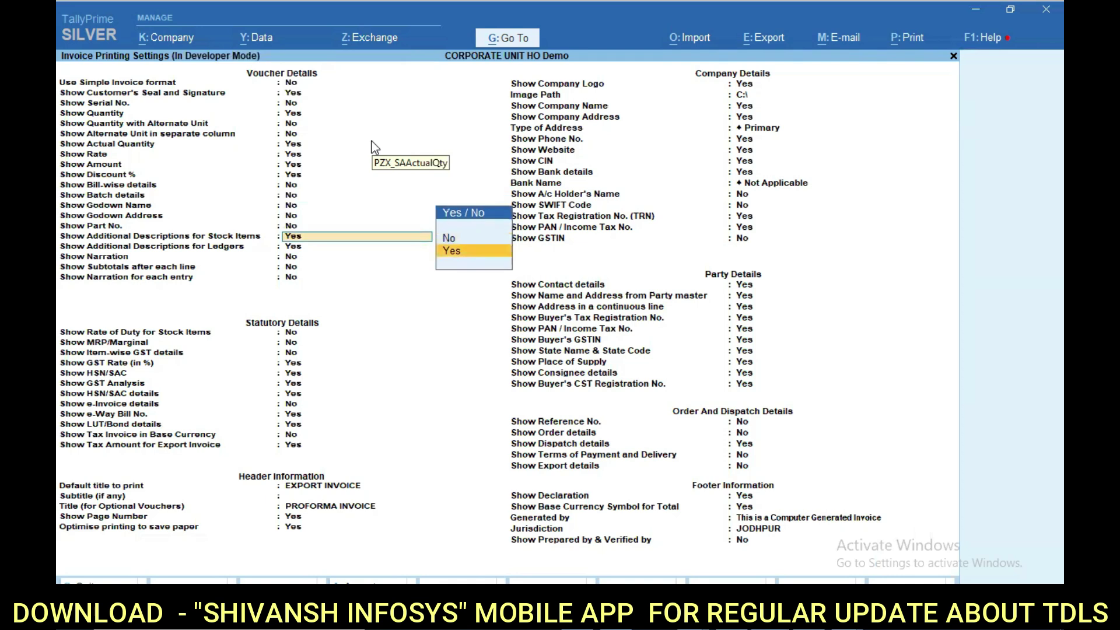
key("Return")
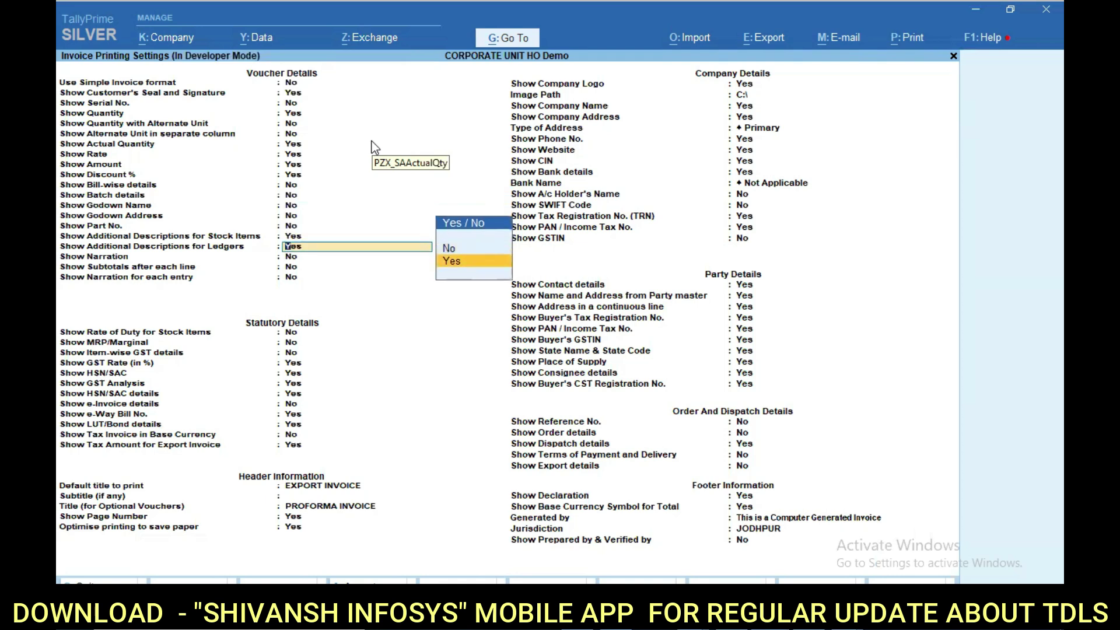
key("Up")
key("Return")
key("Return")
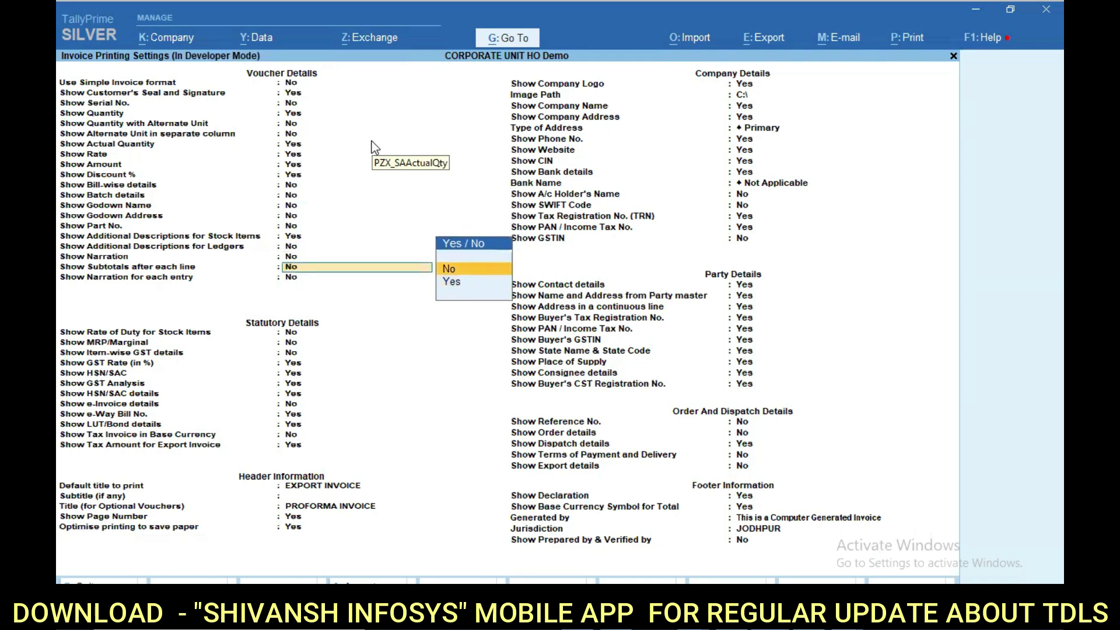
key("Return")
key("Return")
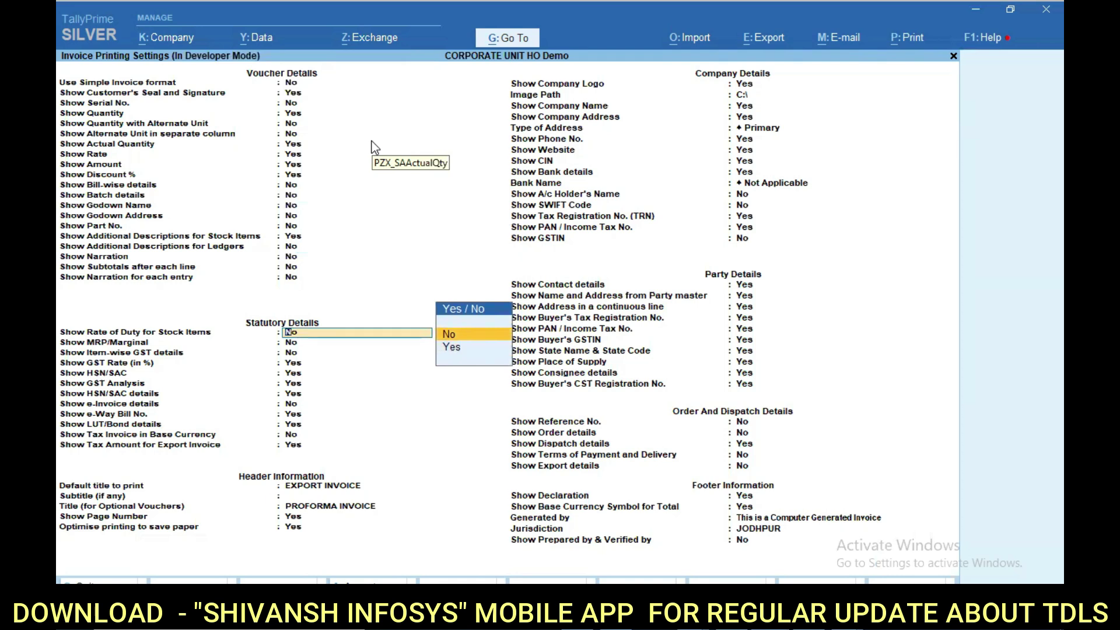
In the Statutory Details, set Show LUT/Bond details and Show Tax Amount for Export Invoice to No.
key("Return")
key("Return")
key("Return")
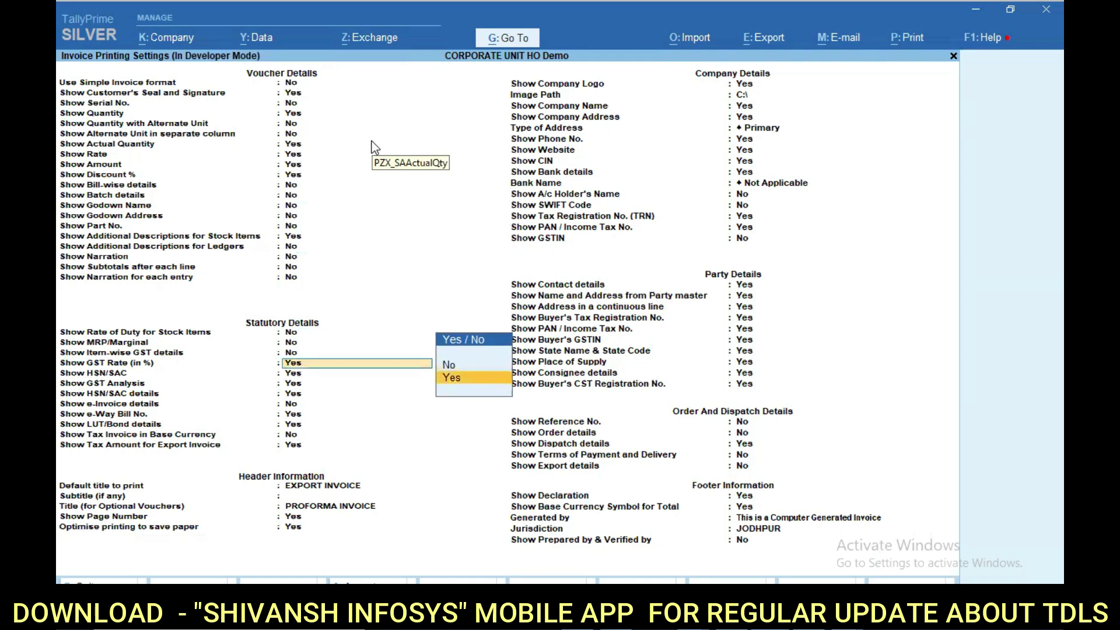
key("Return")
key("Return")
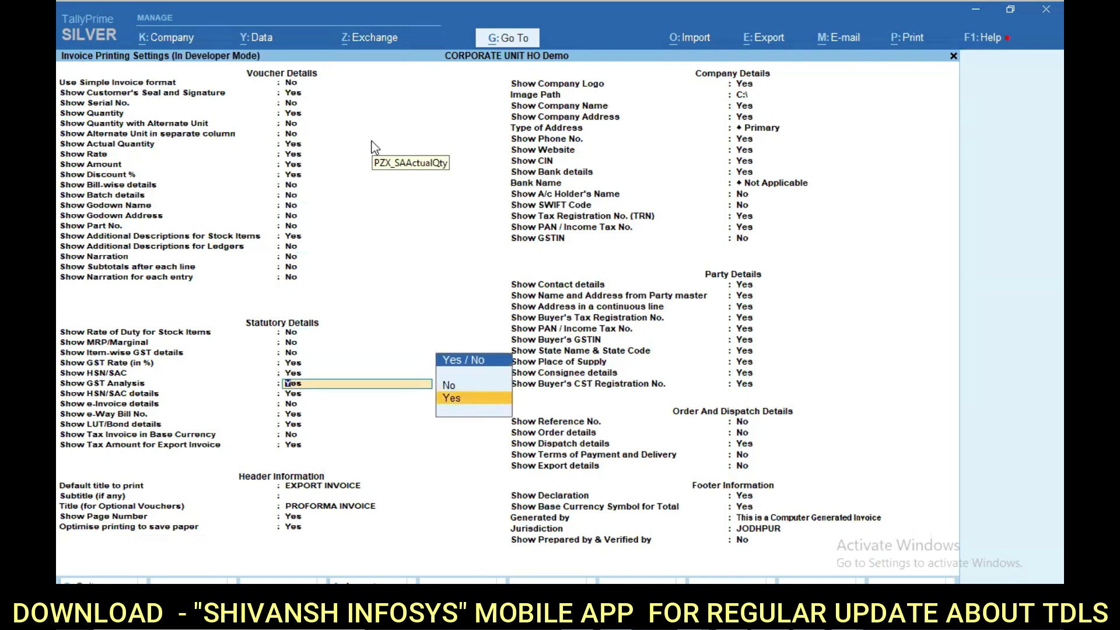
key("Return")
key("Return")
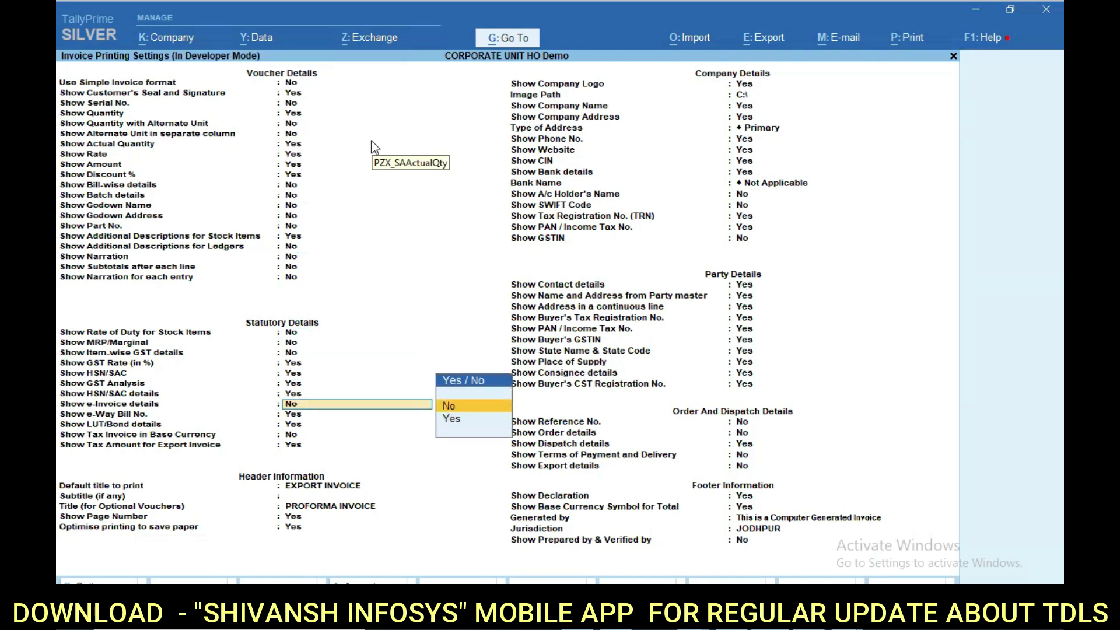
key("Return")
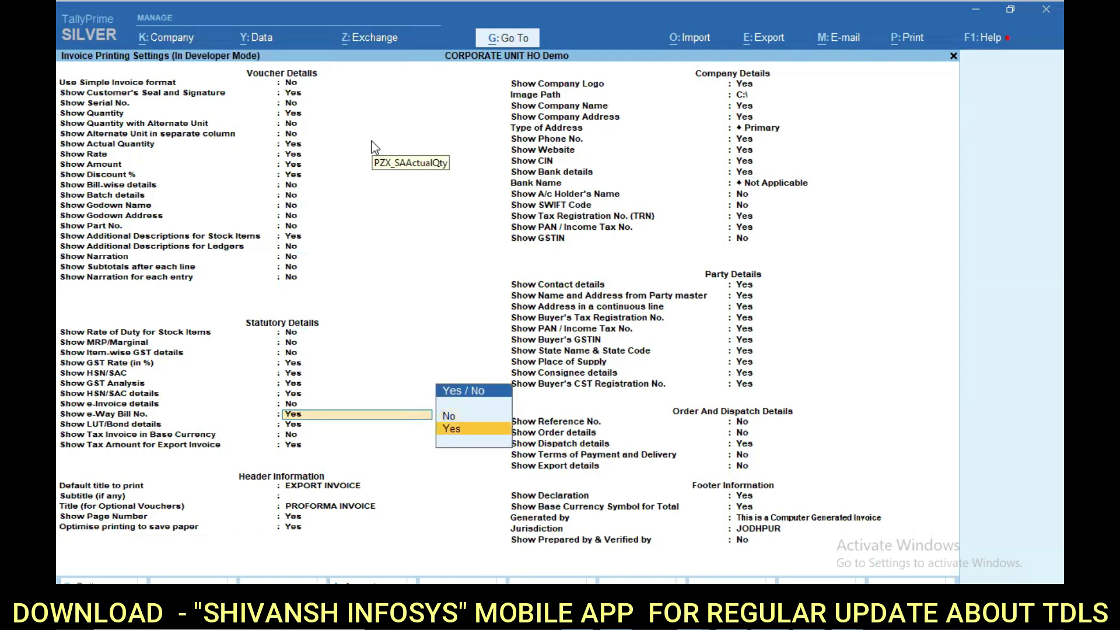
key("Return")
key("Up")
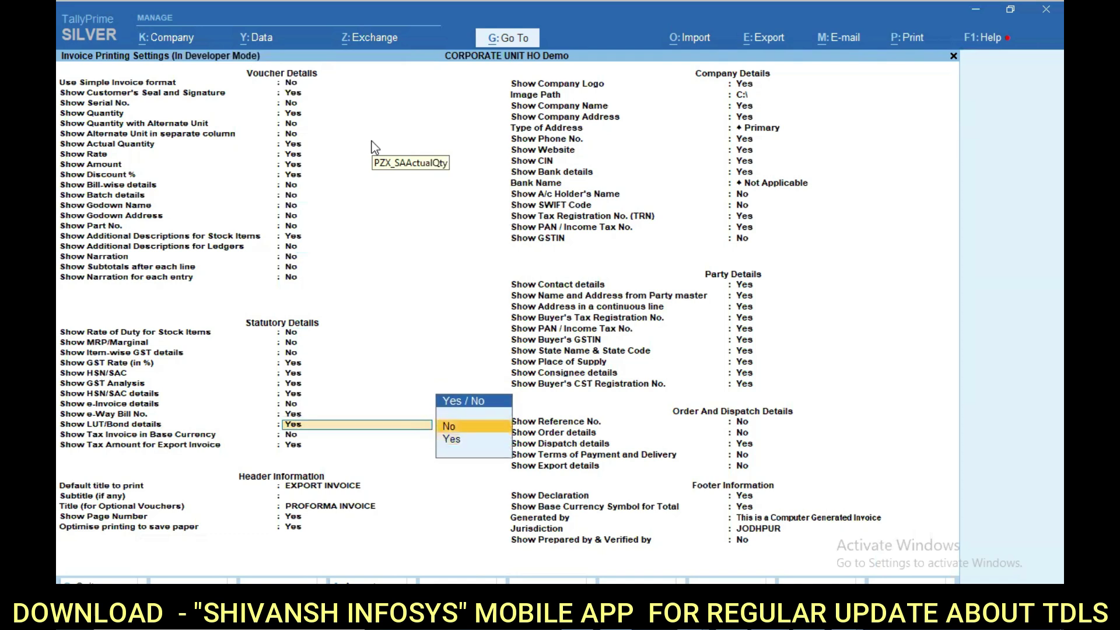
key("Return")
key("Return")
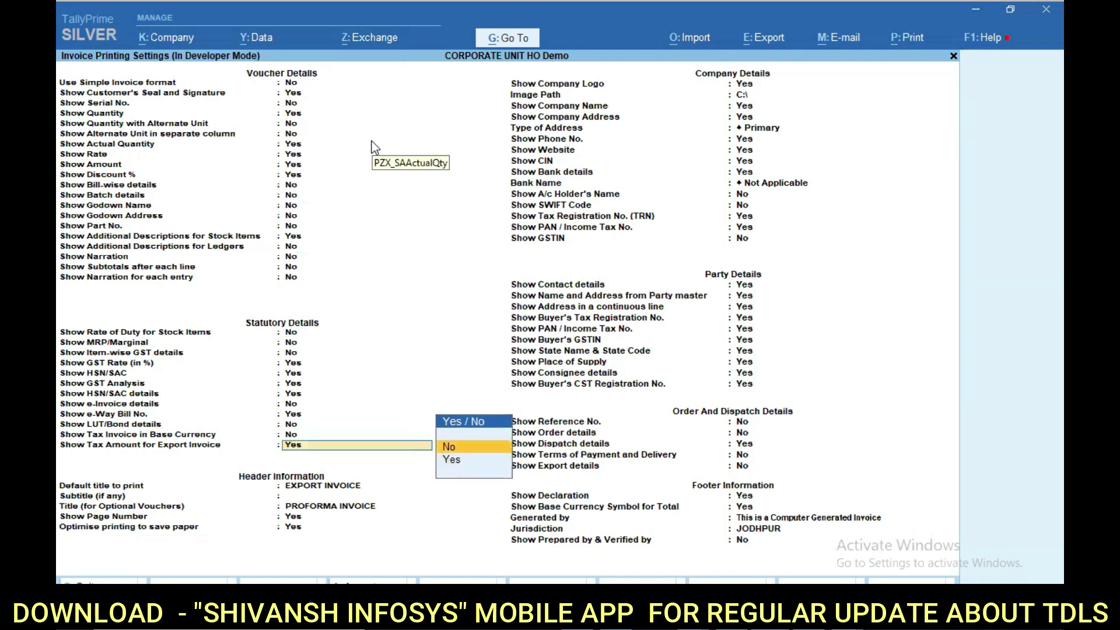
key("Return")
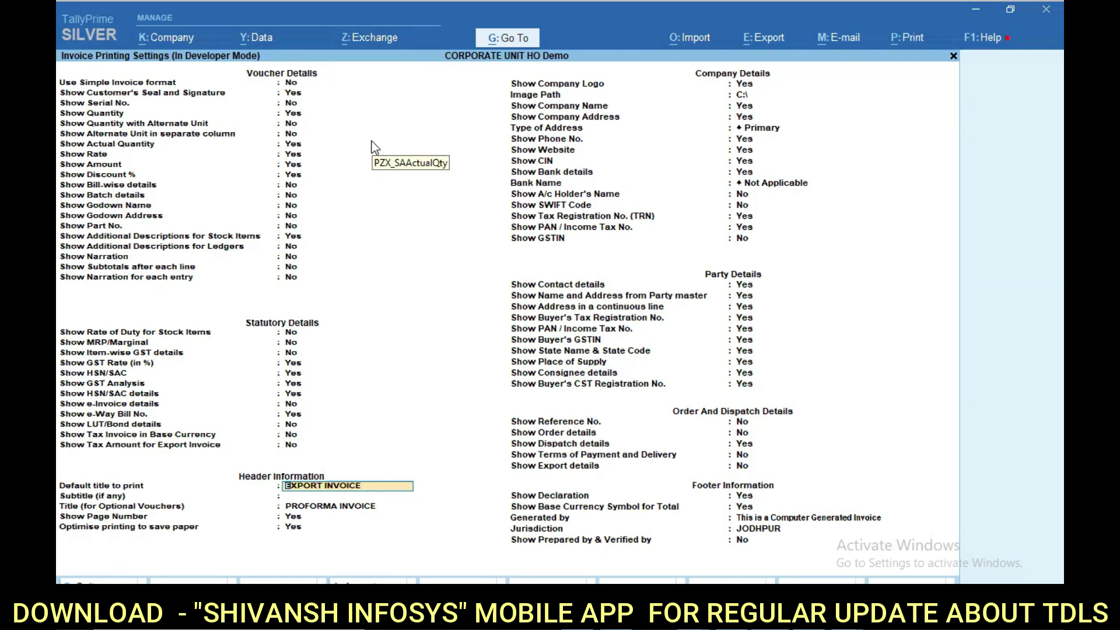
Set the default title to print to Tax Invoice, accepting the blank subtitle and the title for optional vouchers.
type("Tax Invoice")
key("Return")
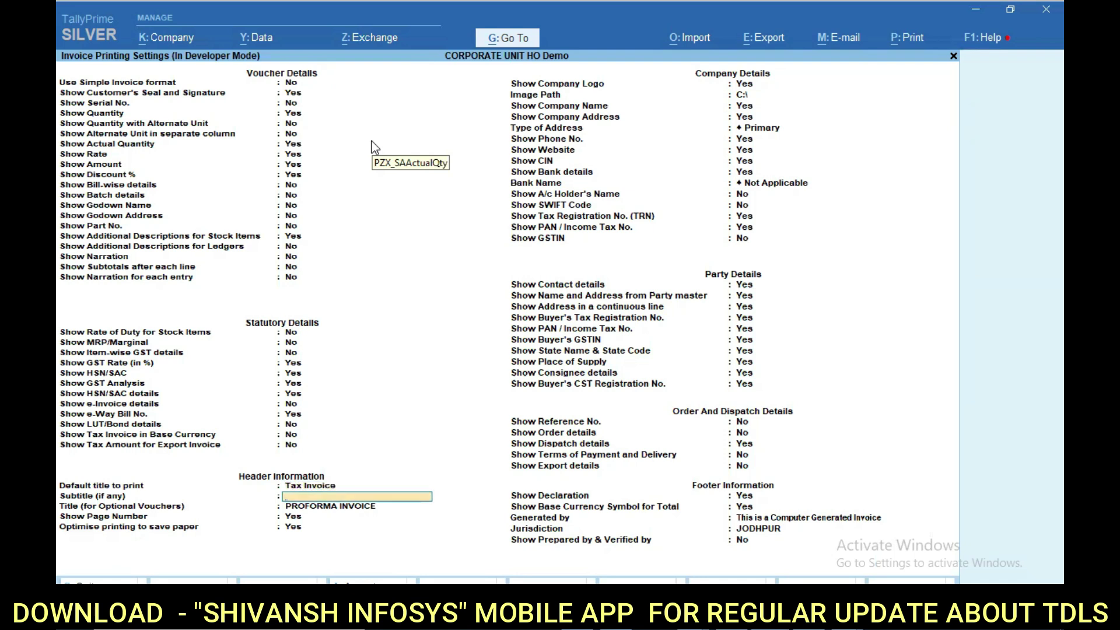
key("Return")
key("Return")
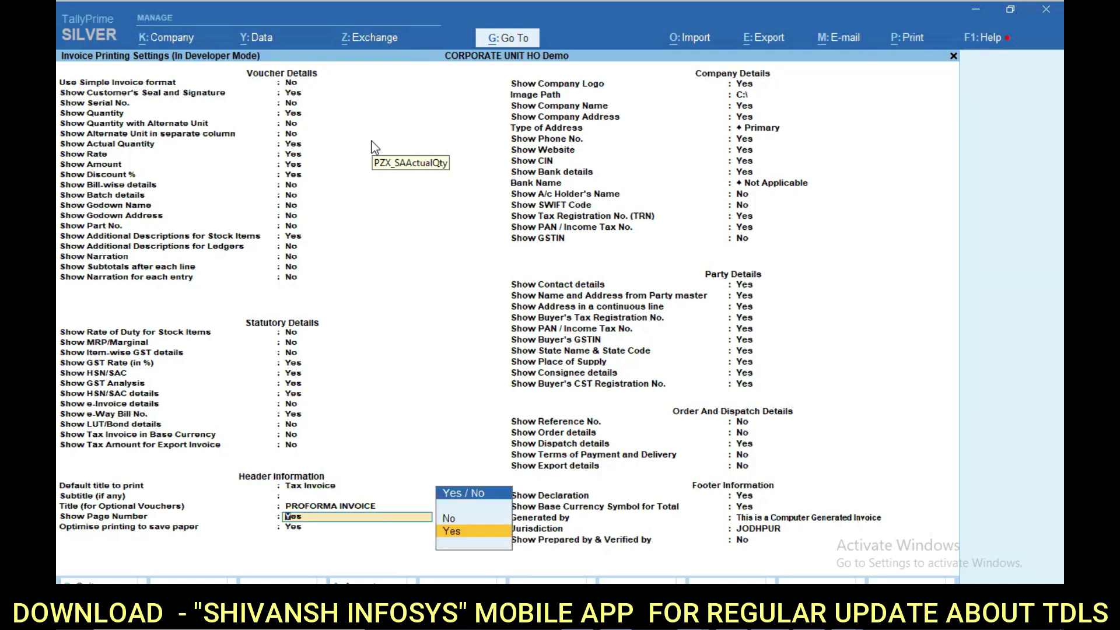
Accept Yes for Show Page Number, Optimise printing to save paper and Show Company Logo.
key("Return")
key("Return")
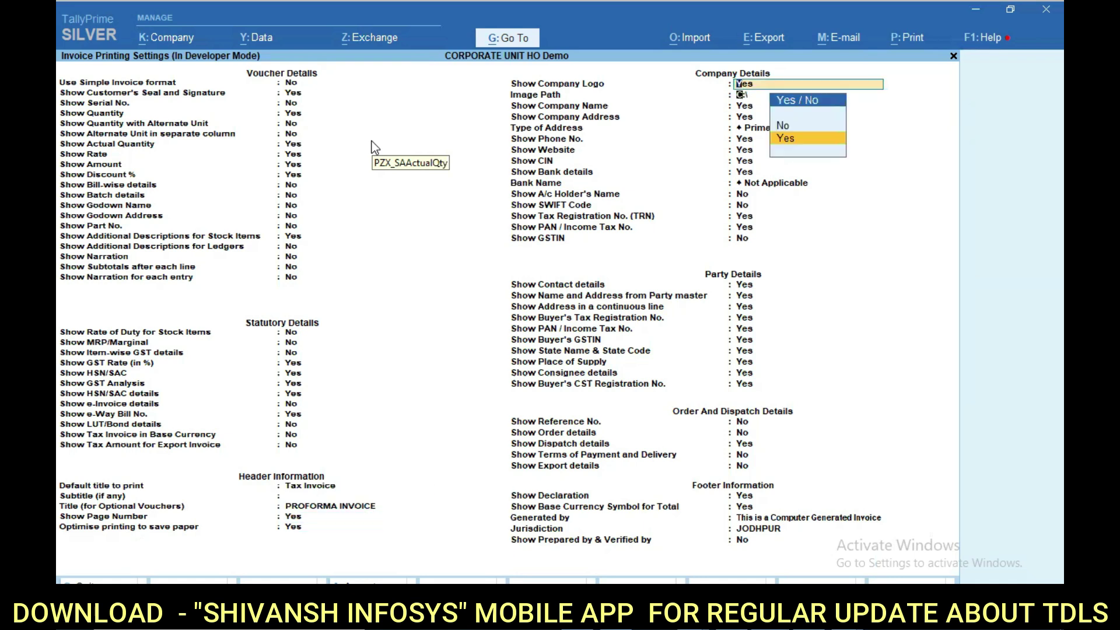
key("Return")
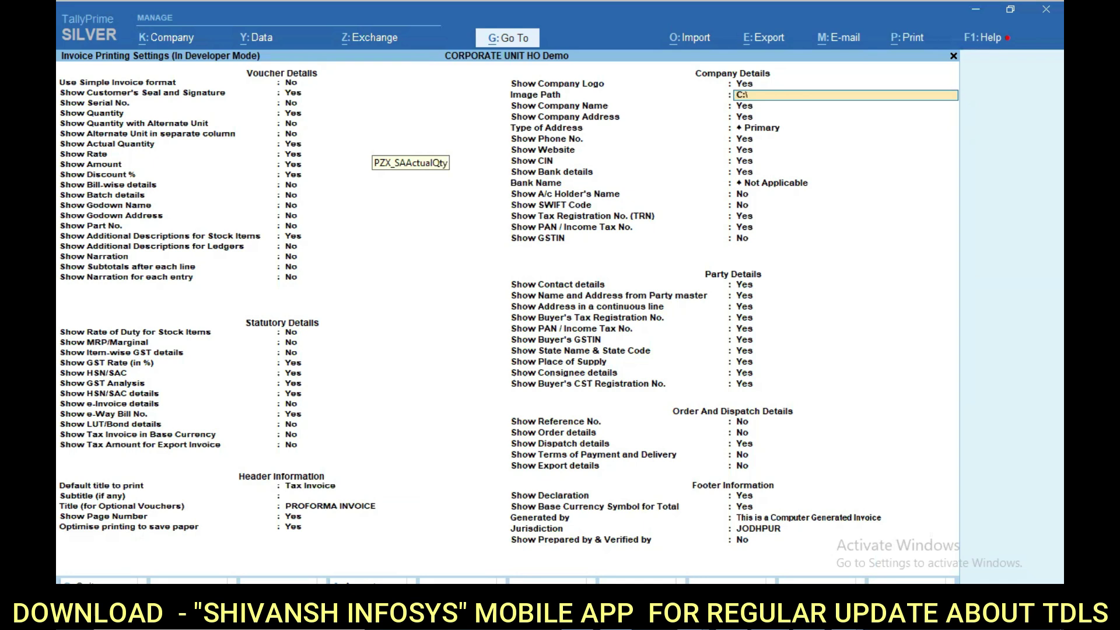
Get the path of Gold Logo.bmp from its file properties in File Explorer and set the logo's Image Path to E:\Gold Logo.bmp.
left_click(618, 616)
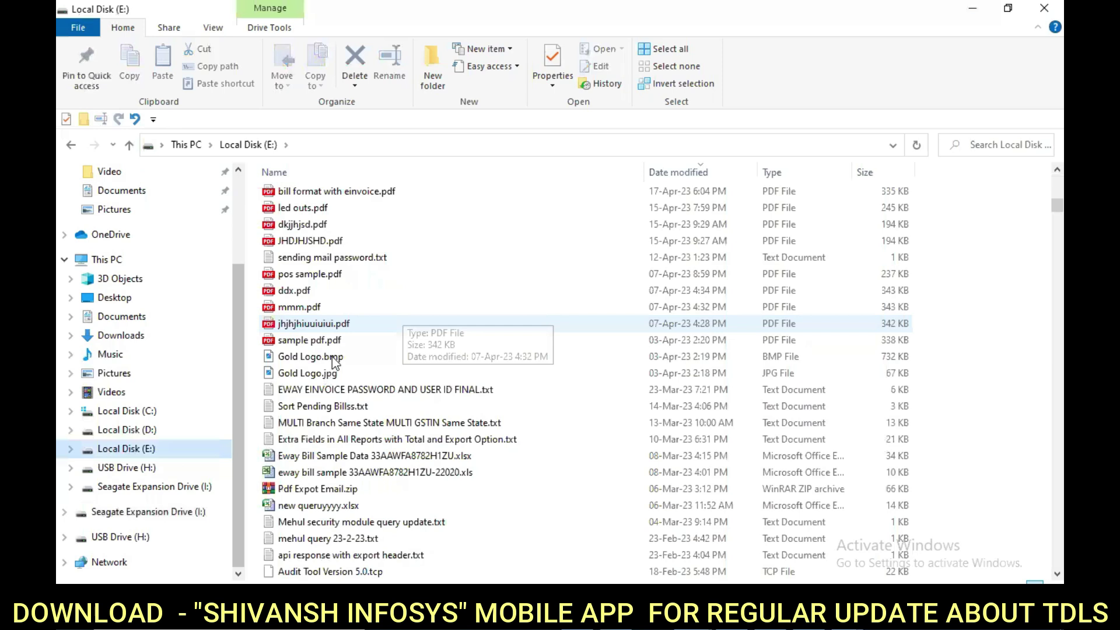
right_click(334, 360)
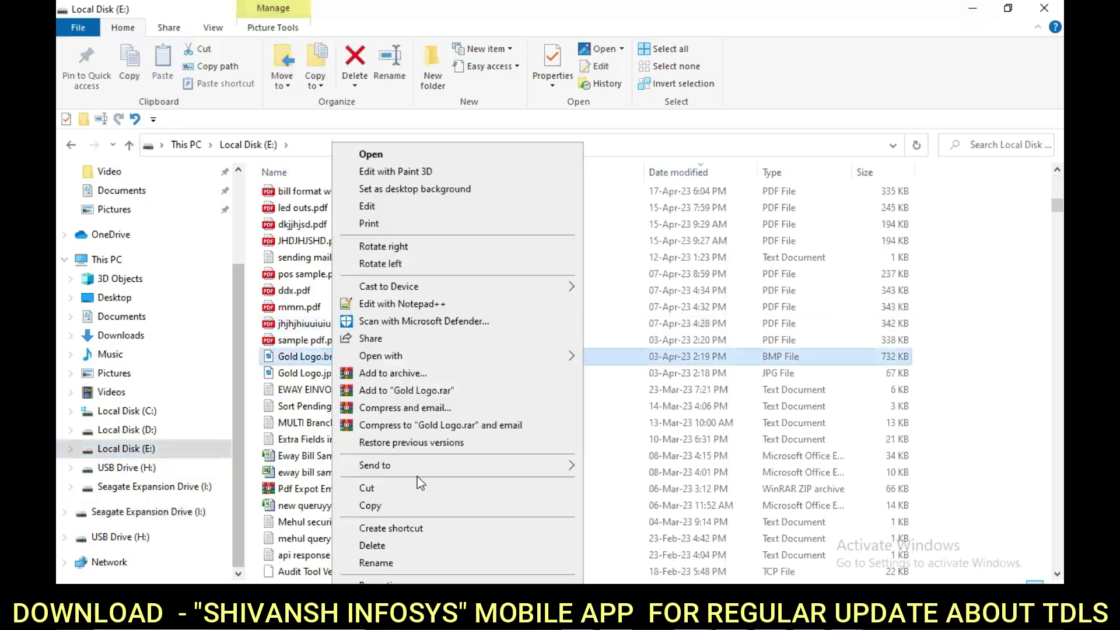
left_click(378, 581)
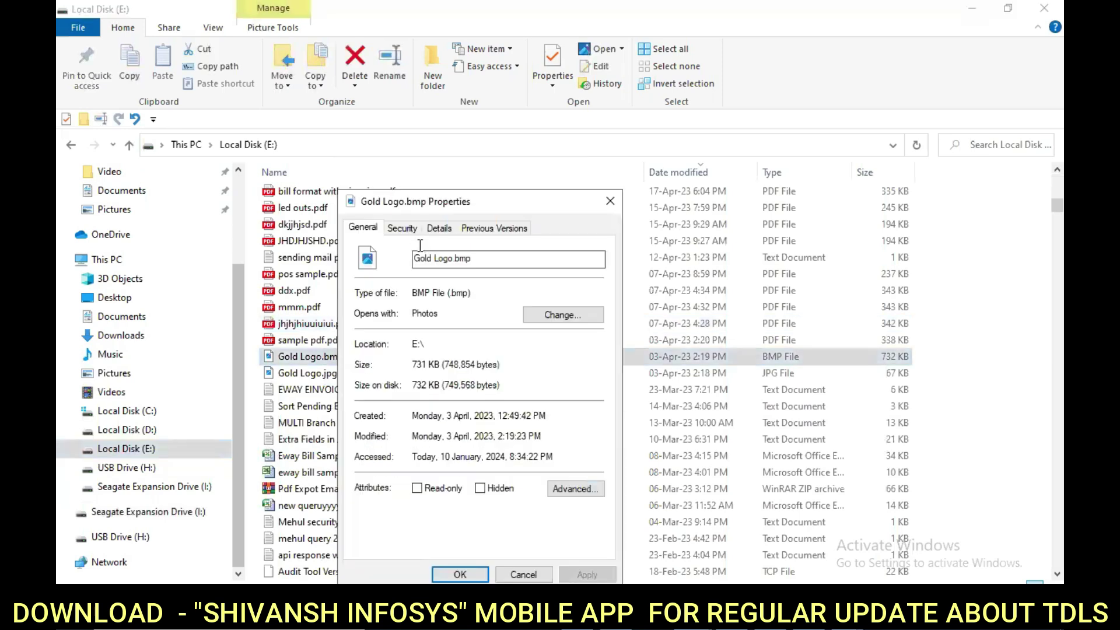
left_click(402, 228)
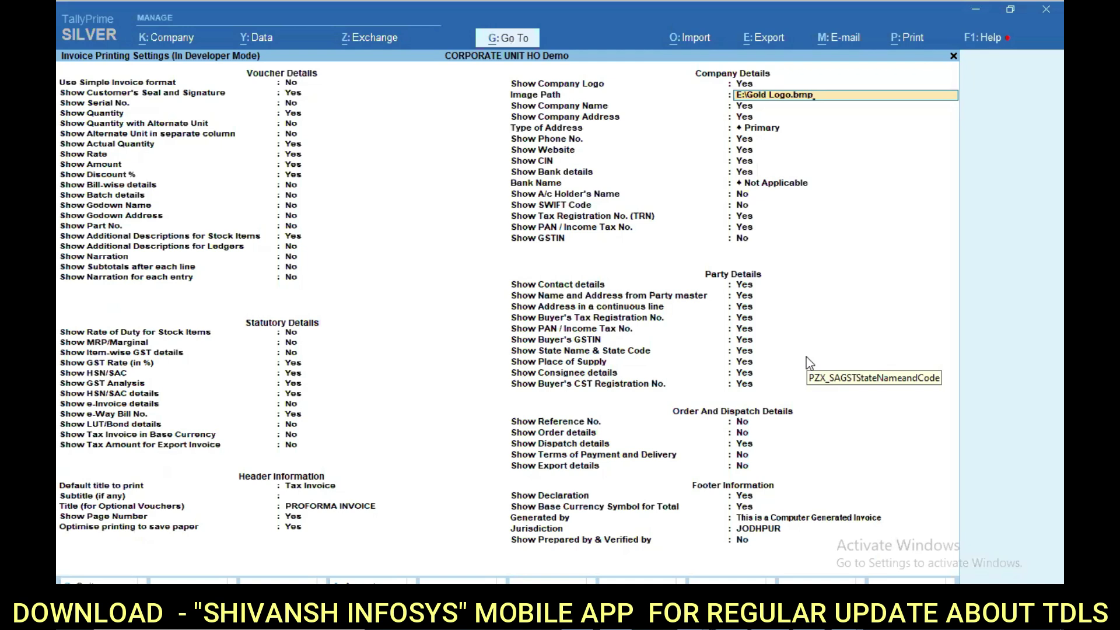
key("Return")
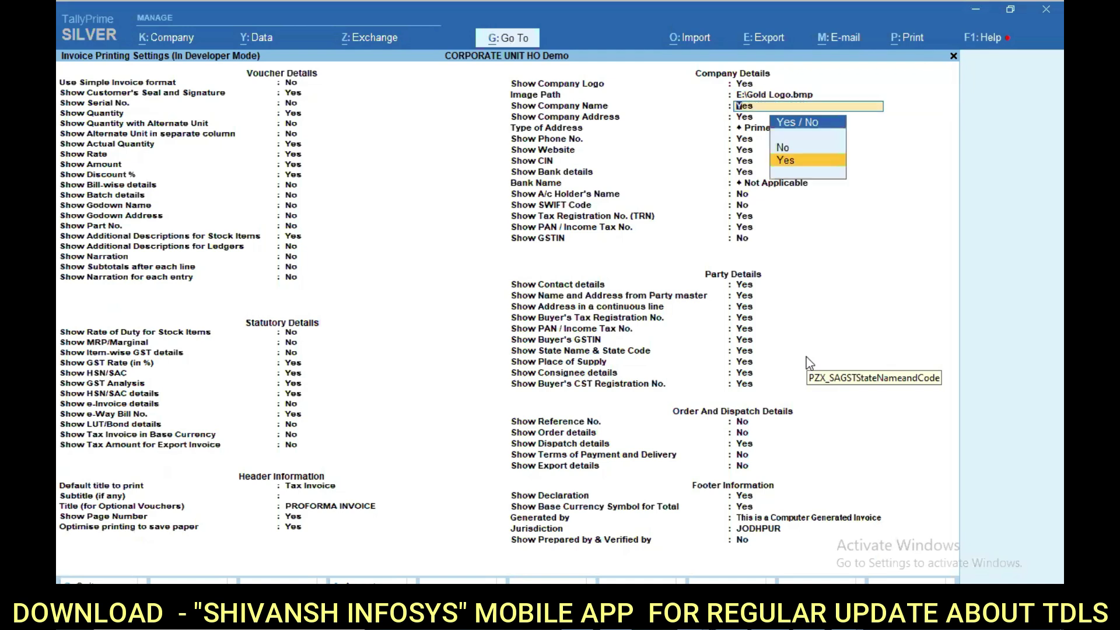
Accept Yes for Show Company Name, Company Address and Phone No., keeping Primary as the Type of Address.
key("Return")
key("Return")
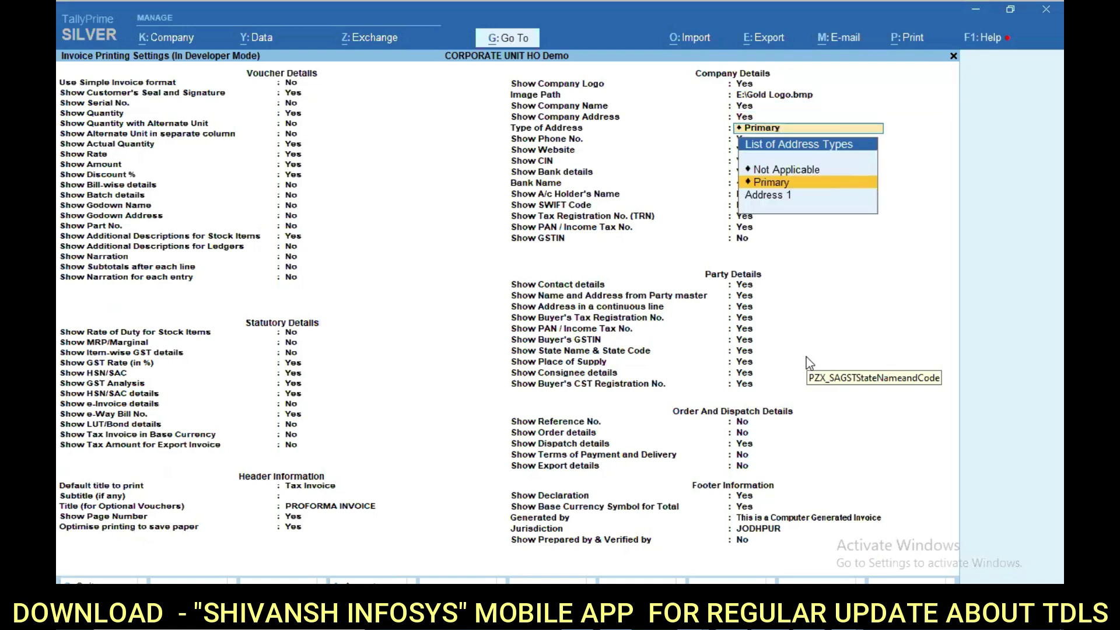
key("BackSpace")
key("Return")
key("BackSpace")
key("Return")
key("Return")
key("Return")
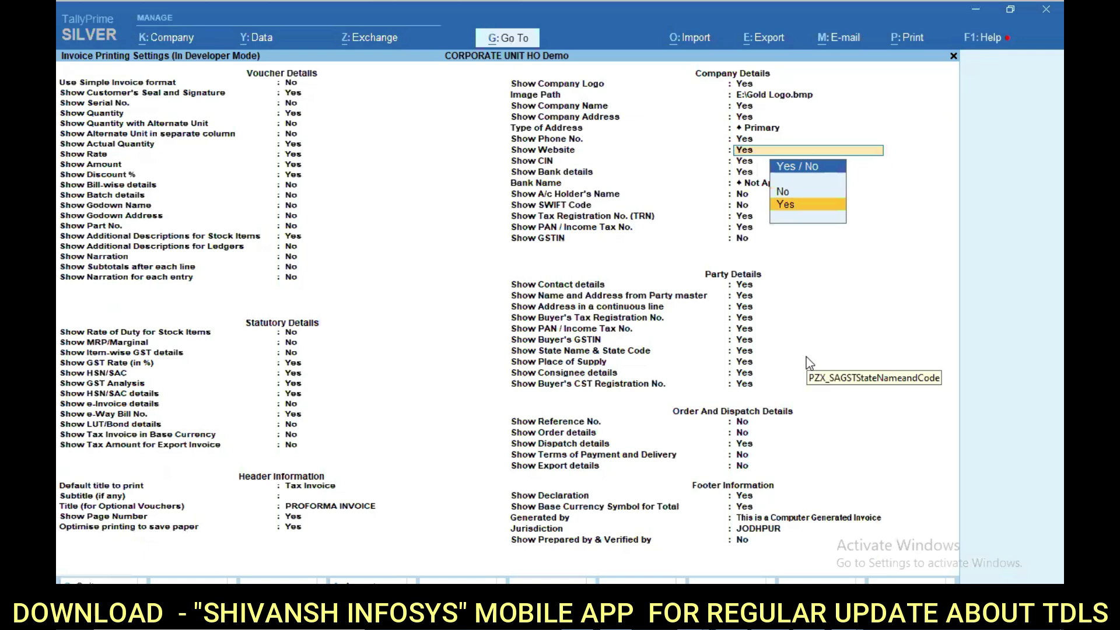
Accept Yes for Show Website, Show CIN and Show Bank details, and choose Kotak Bank as the Bank Name.
key("Return")
key("Return")
key("Return")
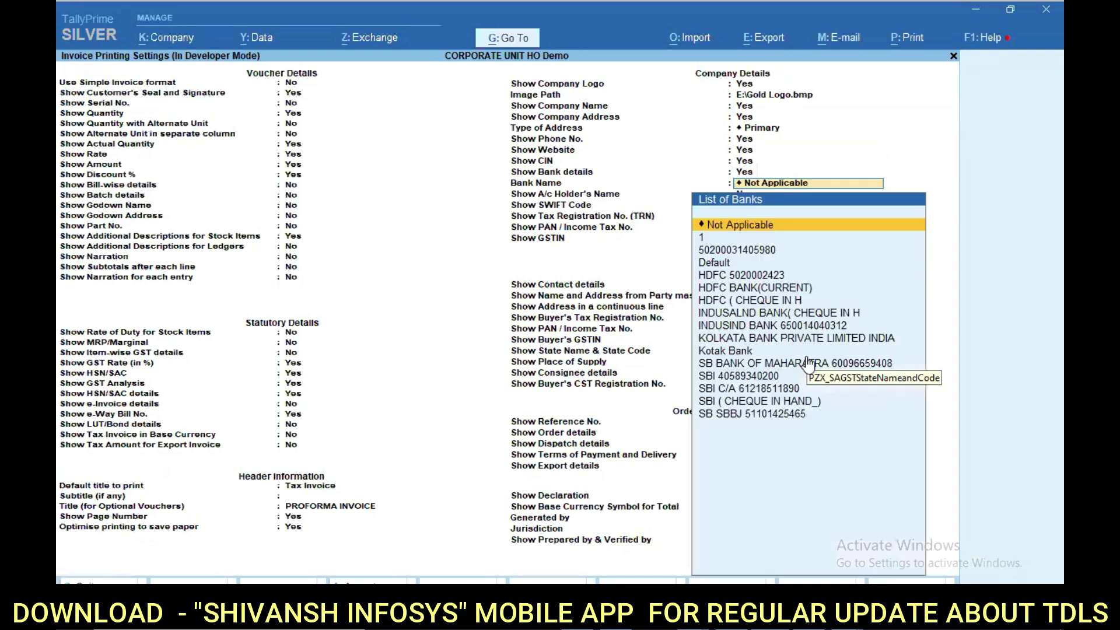
key("Down")
key("Down")
key("Down")
key("Down")
key("Down")
key("Down")
key("Down")
key("Down")
key("Down")
key("Down")
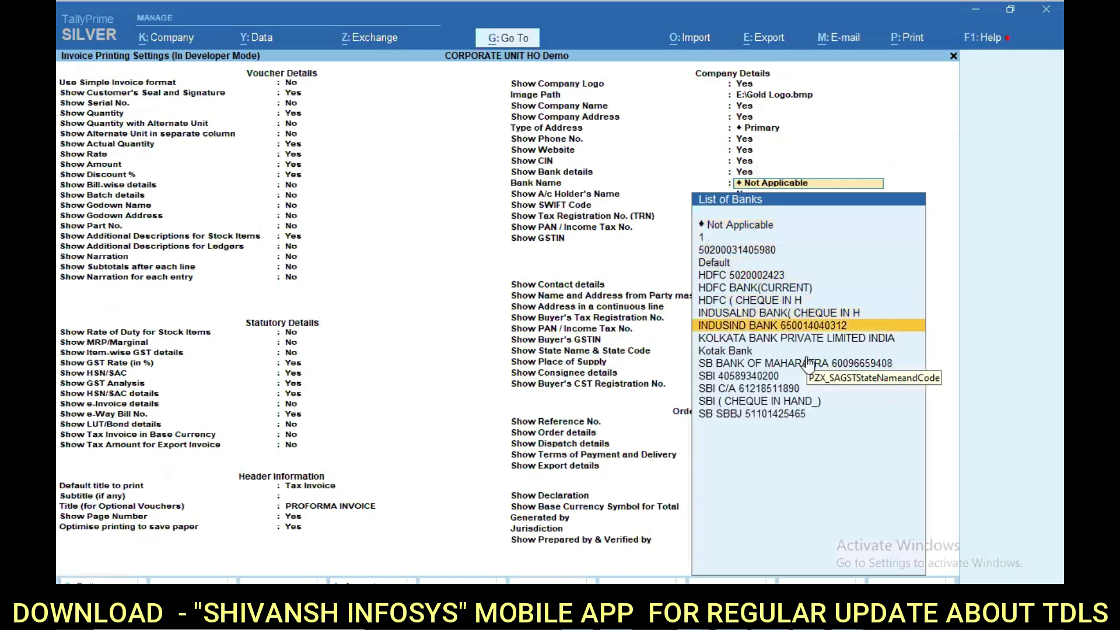
key("Return")
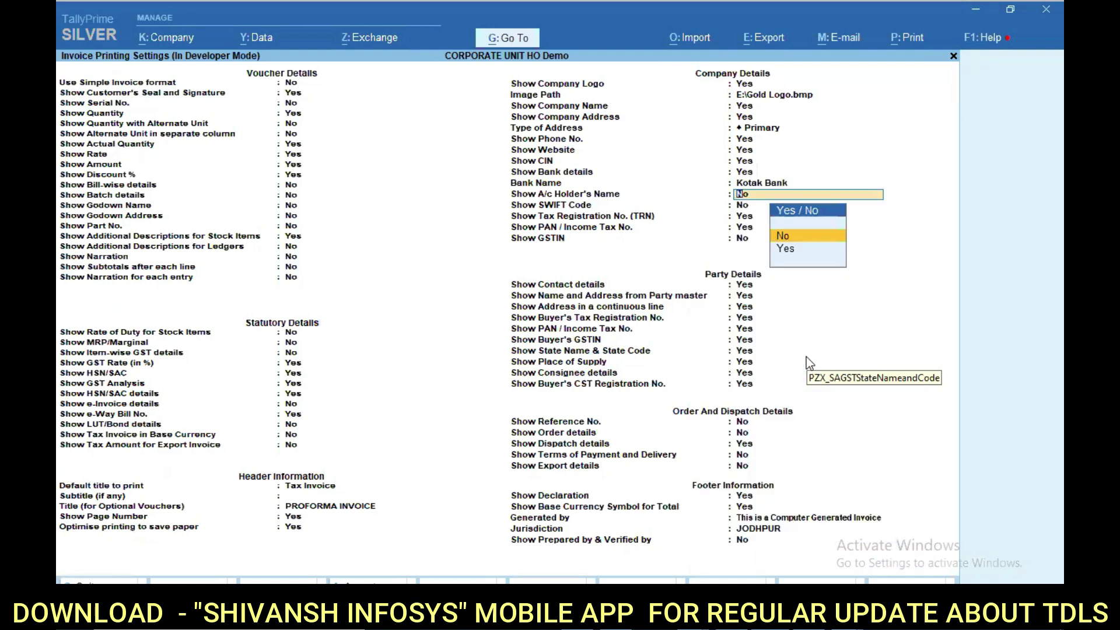
Set the company's Show GSTIN to Yes, keeping A/c Holder's Name and SWIFT Code at No and TRN and PAN at Yes.
key("Return")
key("Return")
key("Return")
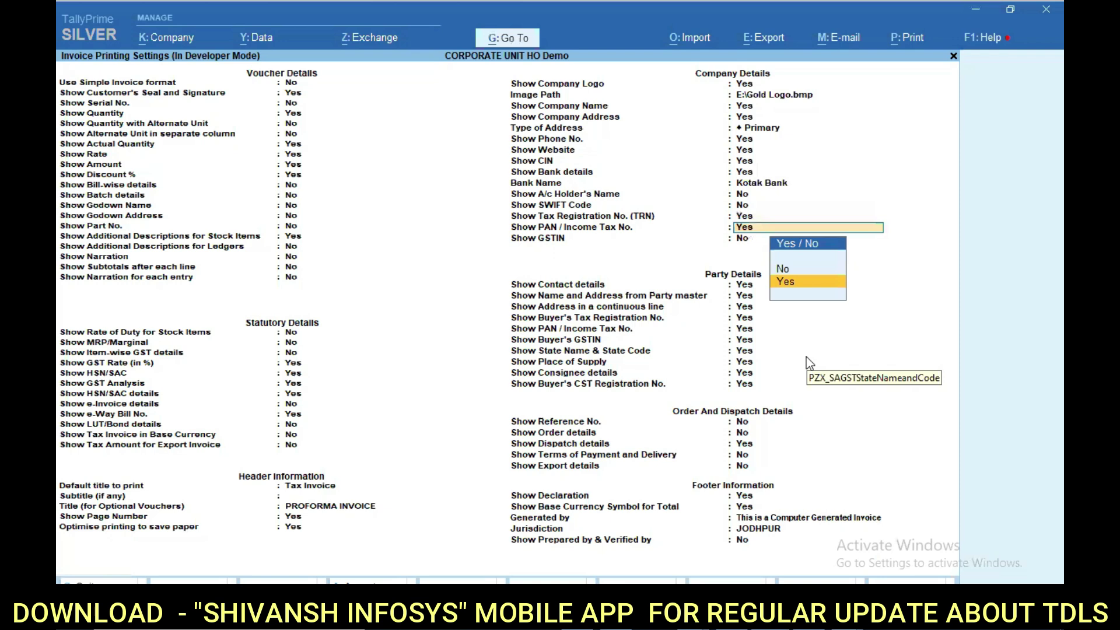
key("Return")
key("y")
key("Return")
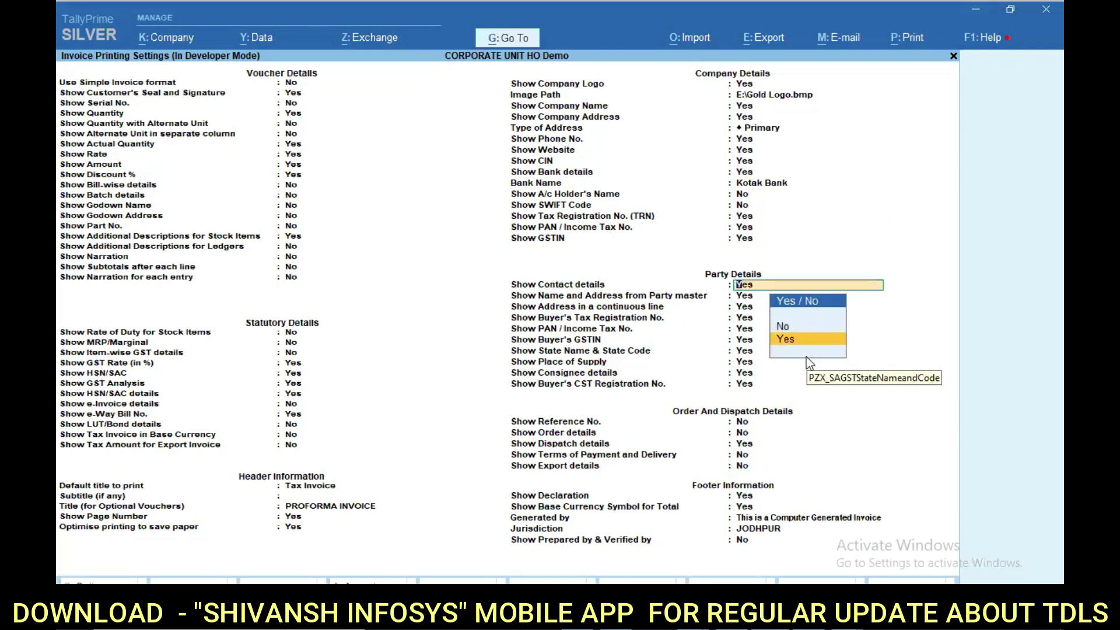
Accept the existing Party Details, Order And Dispatch Details and Footer Information settings and finish the Invoice Printing Settings.
key("Return")
key("Return")
key("Return")
key("Return")
key("Return")
key("Return")
key("Return")
key("Return")
key("Return")
key("Return")
key("Return")
key("Return")
key("Return")
key("Return")
key("Return")
key("Return")
key("Return")
key("Return")
key("Return")
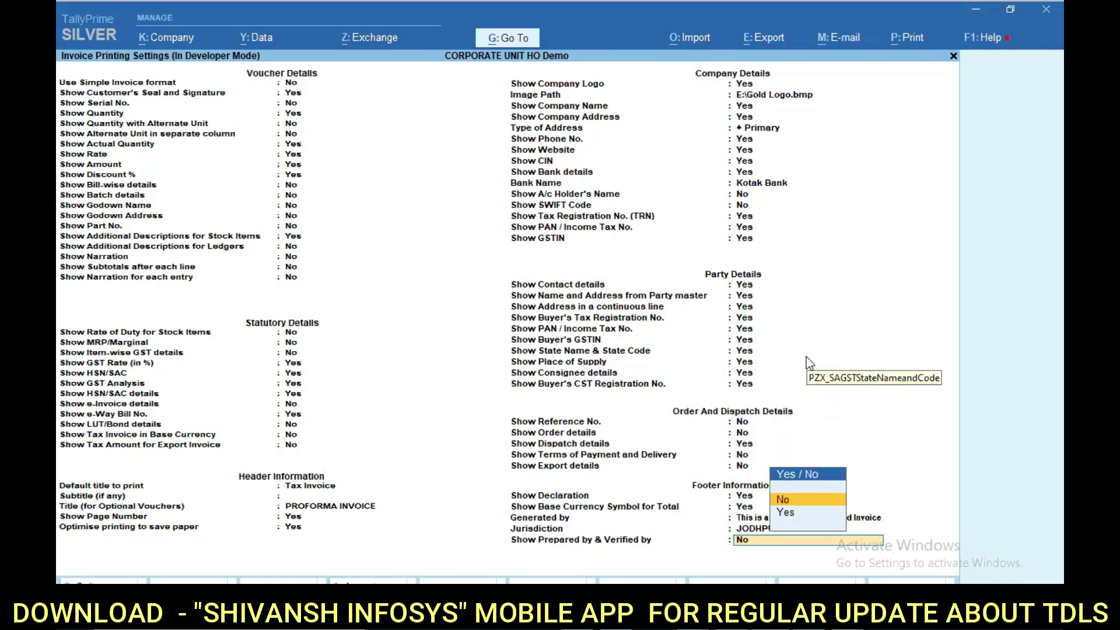
key("Return")
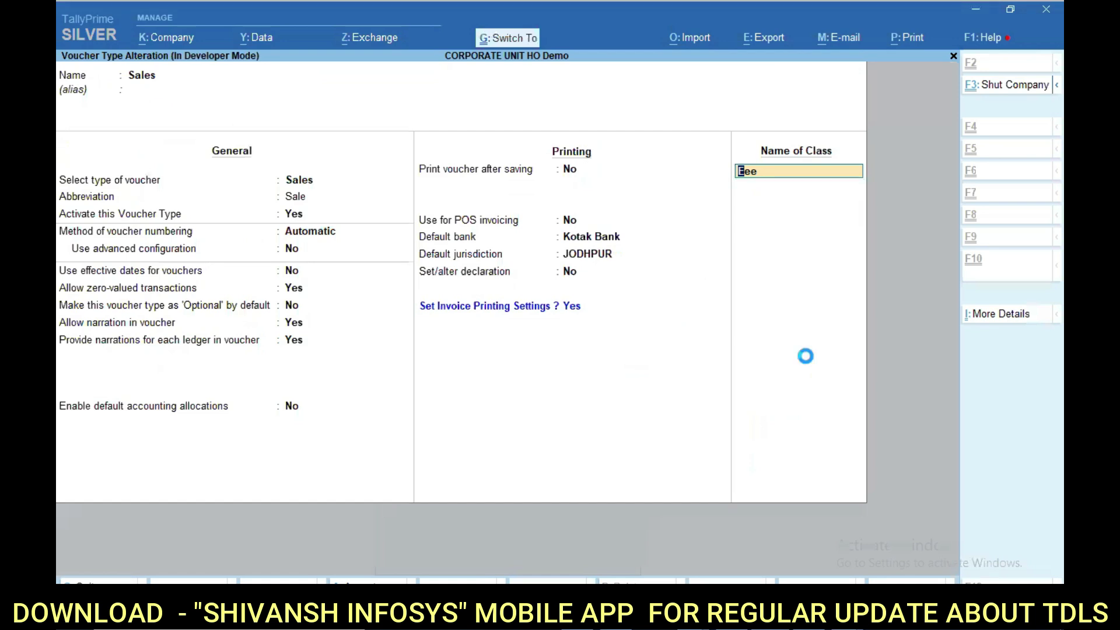
Save the Sales voucher type and leave Master Alteration for the Gateway of Tally.
key("ctrl+a")
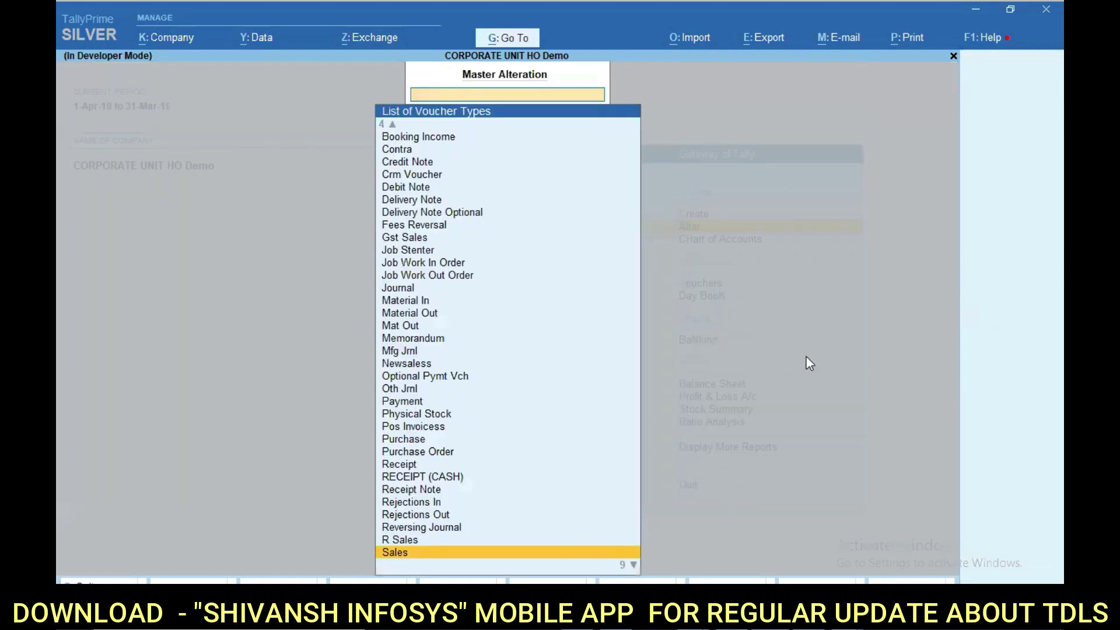
key("Escape")
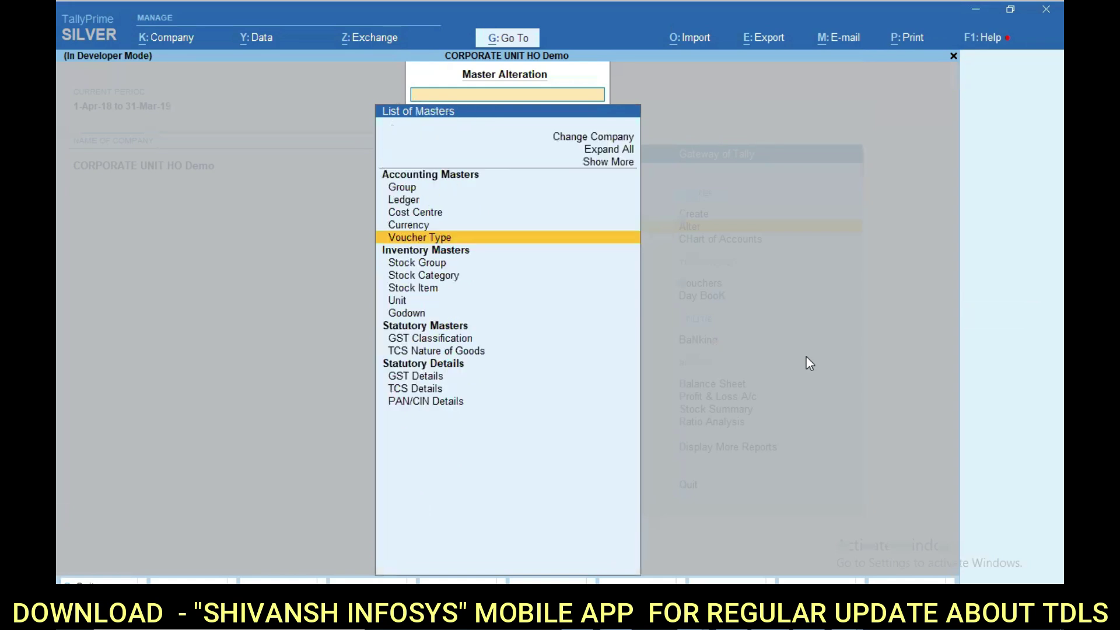
key("Escape")
Open the Day Book and locate the Sales voucher of 3,94,635.00, declining to send its details for e-Way Bill generation.
key("d")
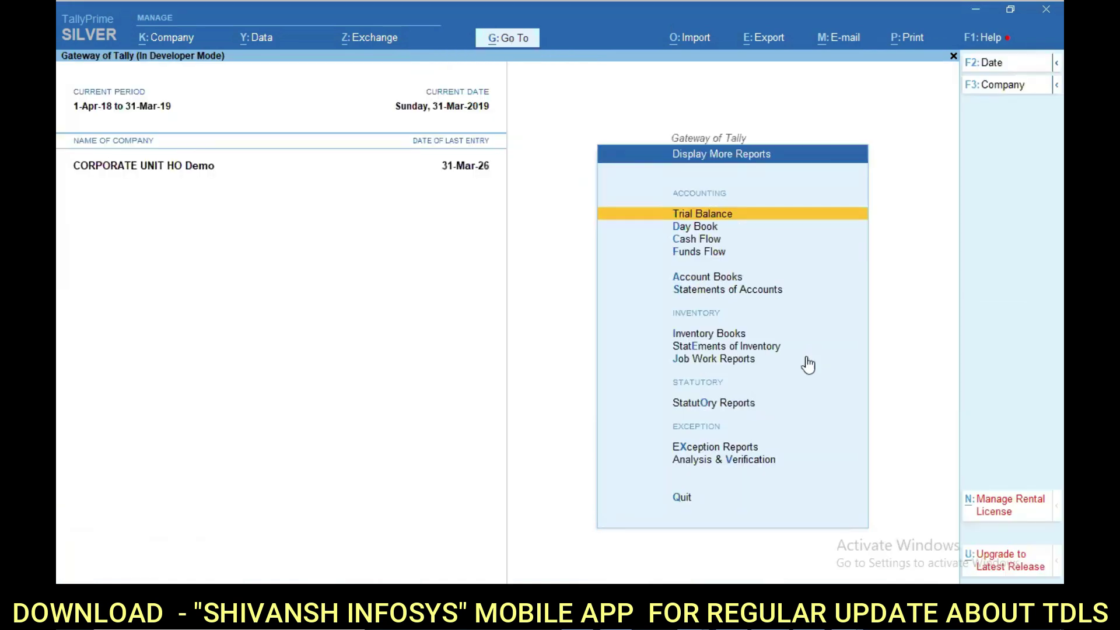
key("d")
key("End")
key("Up")
key("Up")
key("Up")
key("Up")
key("Up")
key("Up")
key("Up")
key("Up")
key("Up")
key("Up")
key("Up")
key("Up")
key("Up")
key("Up")
key("Up")
key("Up")
key("Up")
key("Up")
key("Up")
key("Up")
key("Up")
key("Up")
key("Up")
key("Up")
key("Up")
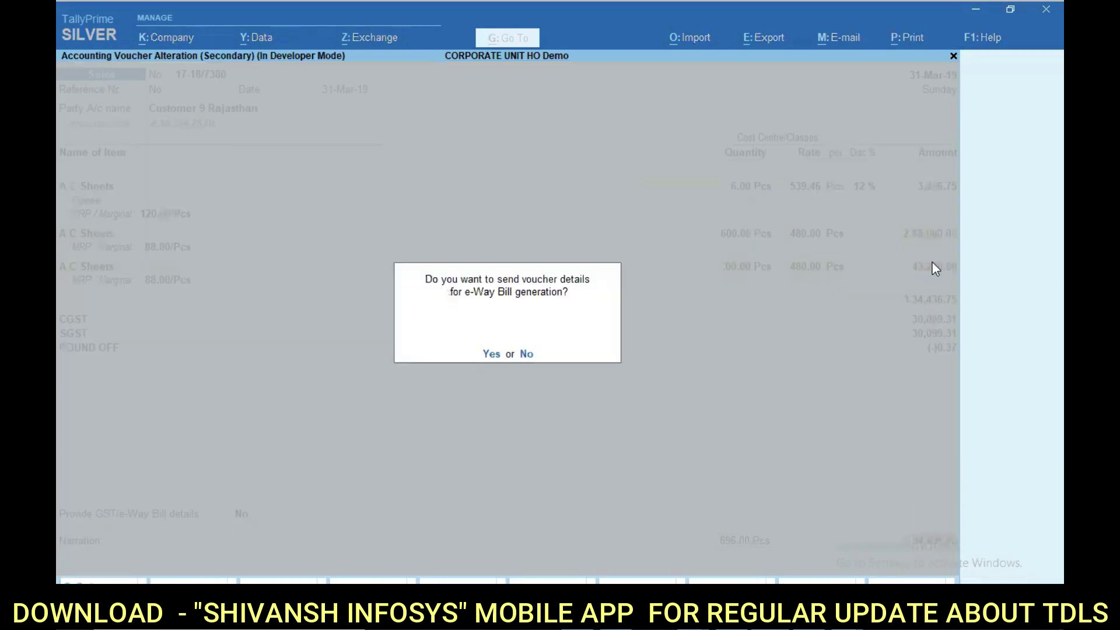
key("n")
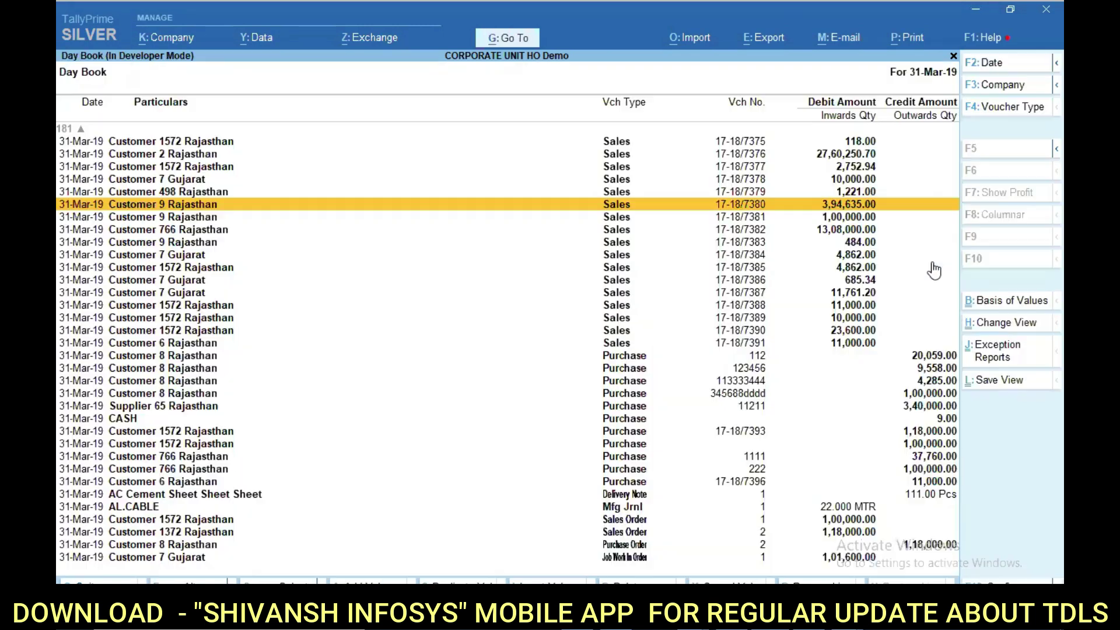
Open the selected Sales voucher of 3,94,635.00 and generate its print preview.
key("Return")
key("alt+p")
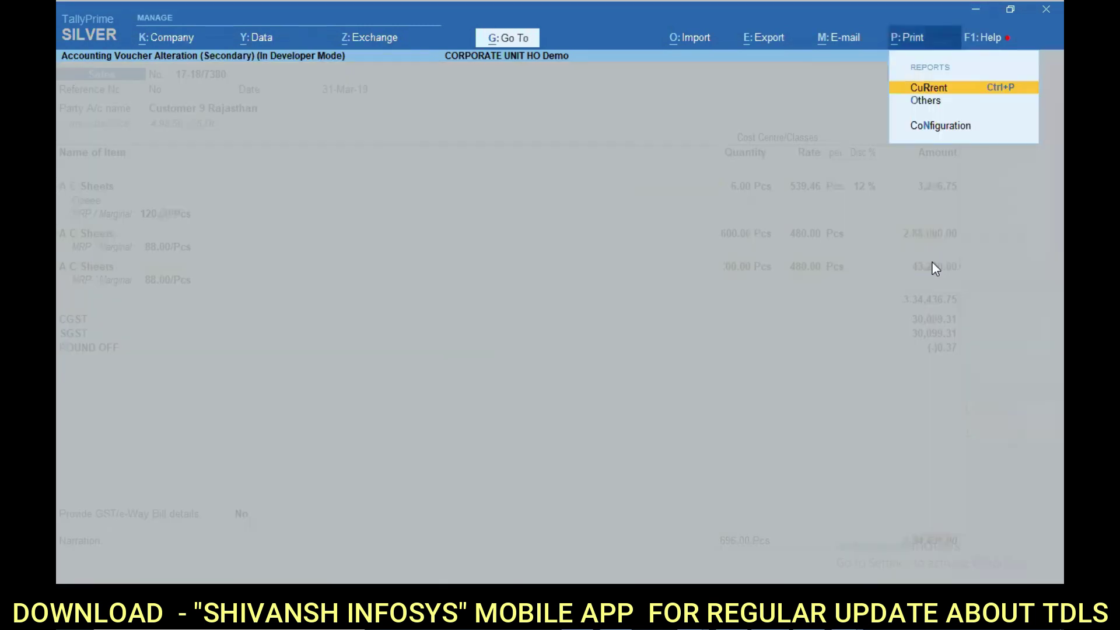
key("Return")
key("i")
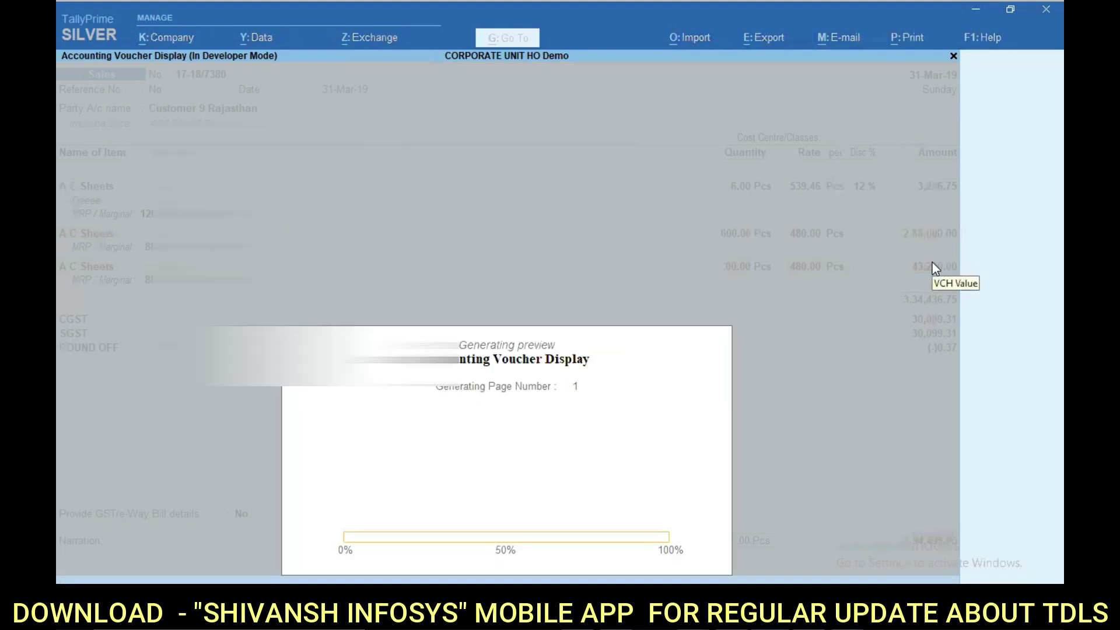
Examine the enlarged Tax Invoice preview from the company header and item columns to the bank details, declaration and footer.
key("z")
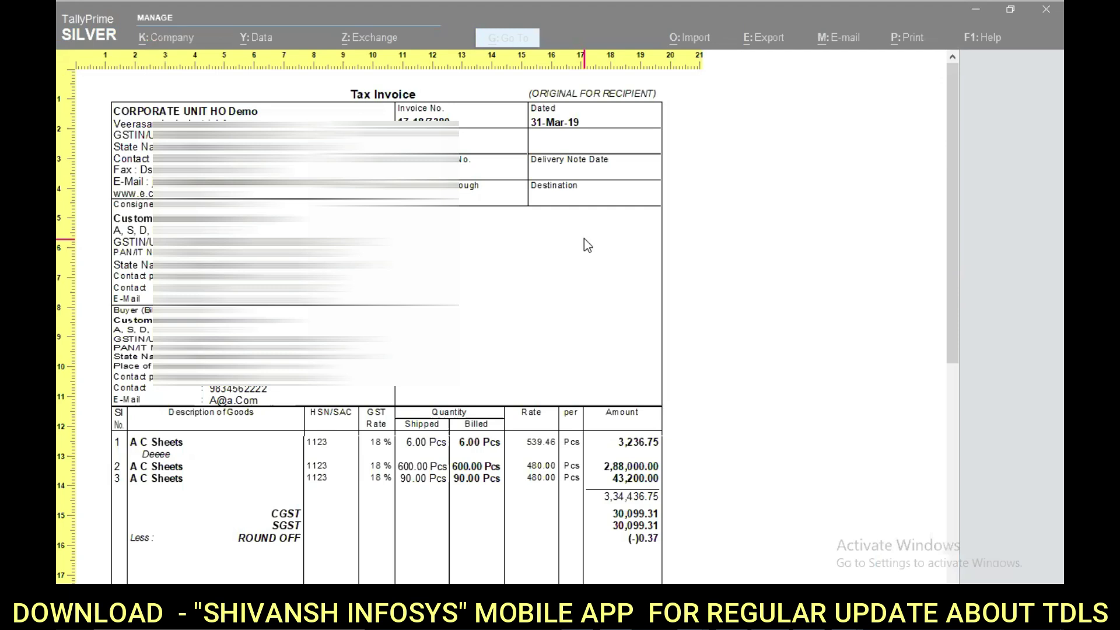
key("Escape")
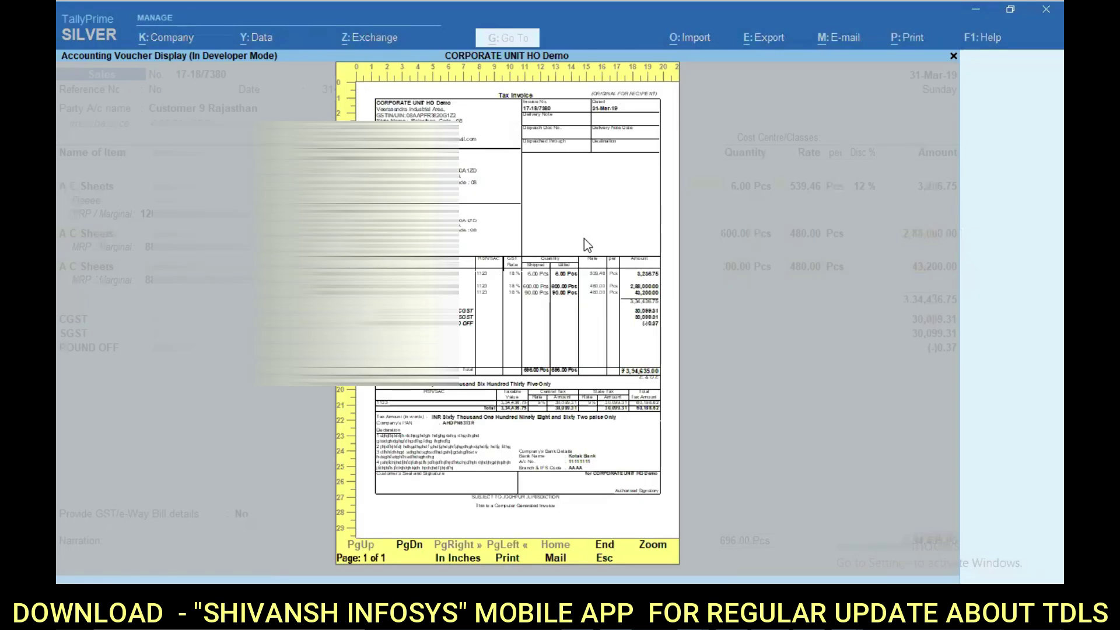
left_click(543, 176)
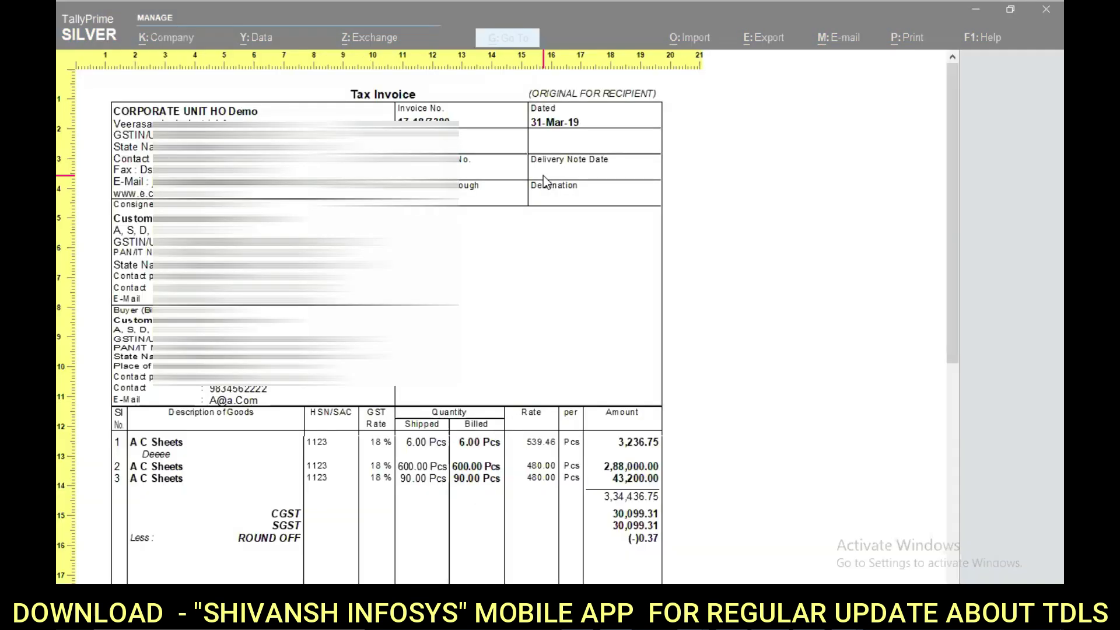
scroll(544, 176, "down", 1)
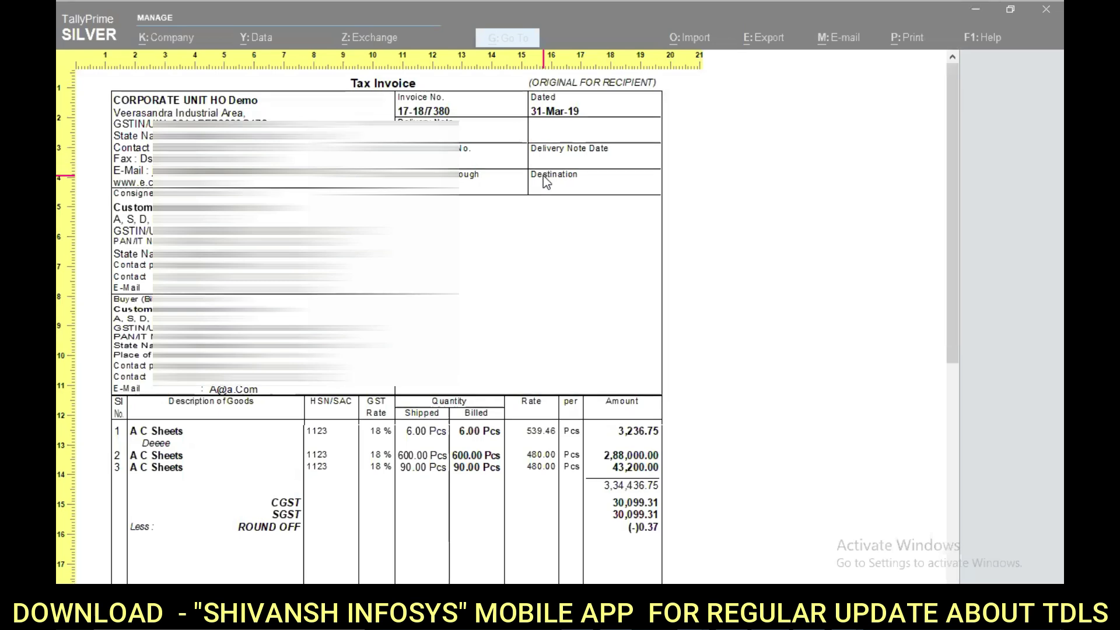
scroll(543, 176, "down", 5)
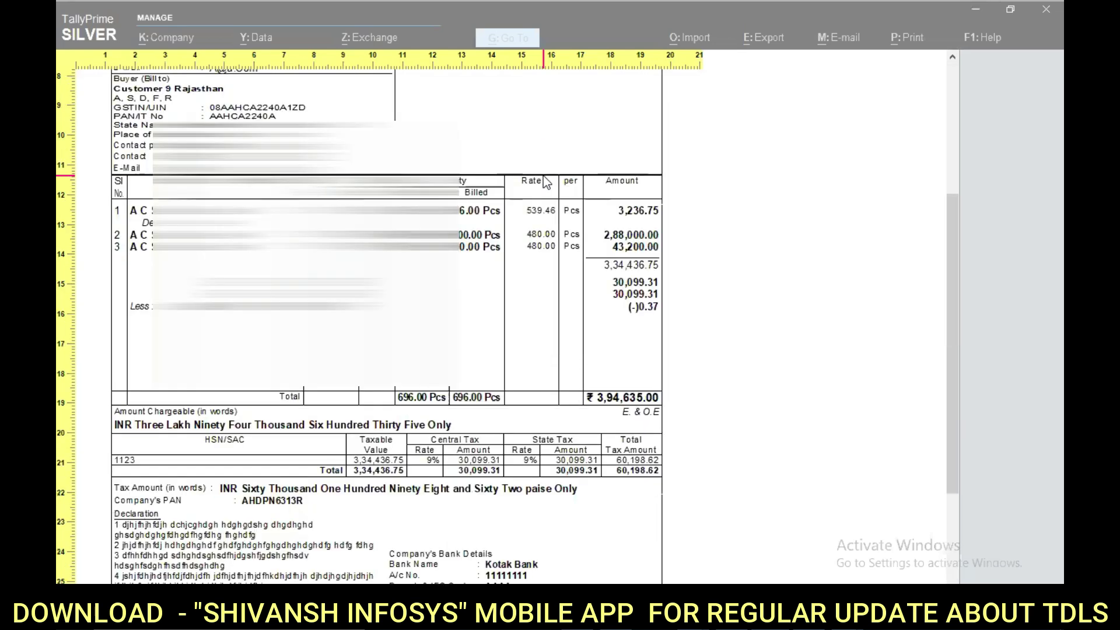
scroll(543, 176, "down", 1)
scroll(543, 176, "down", 2)
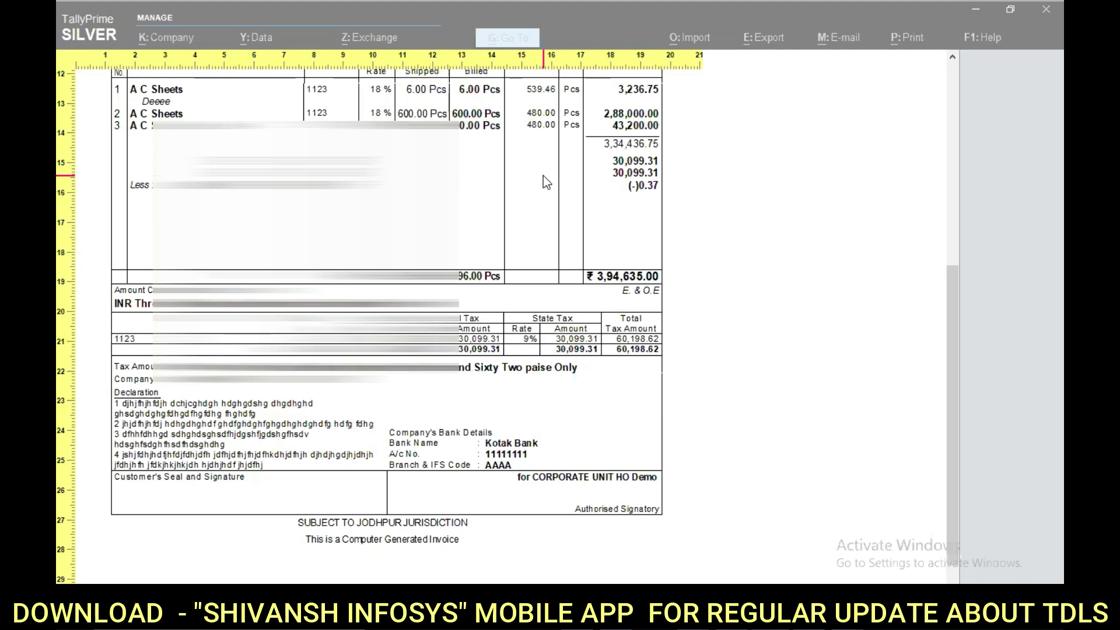
scroll(544, 176, "up", 4)
scroll(543, 180, "up", 1)
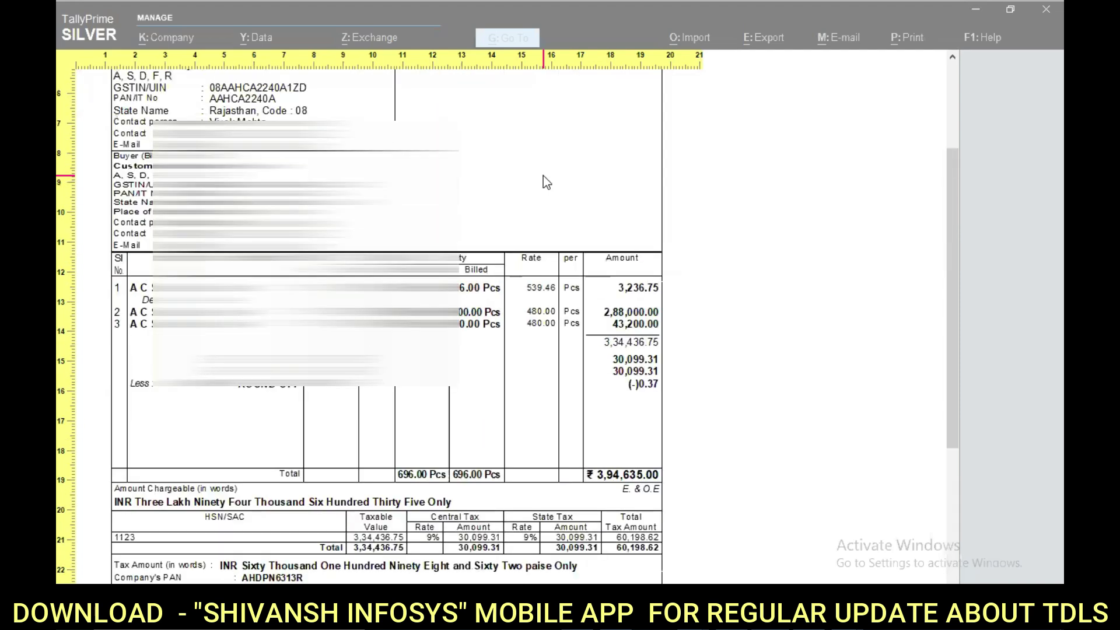
scroll(543, 181, "up", 4)
key("z")
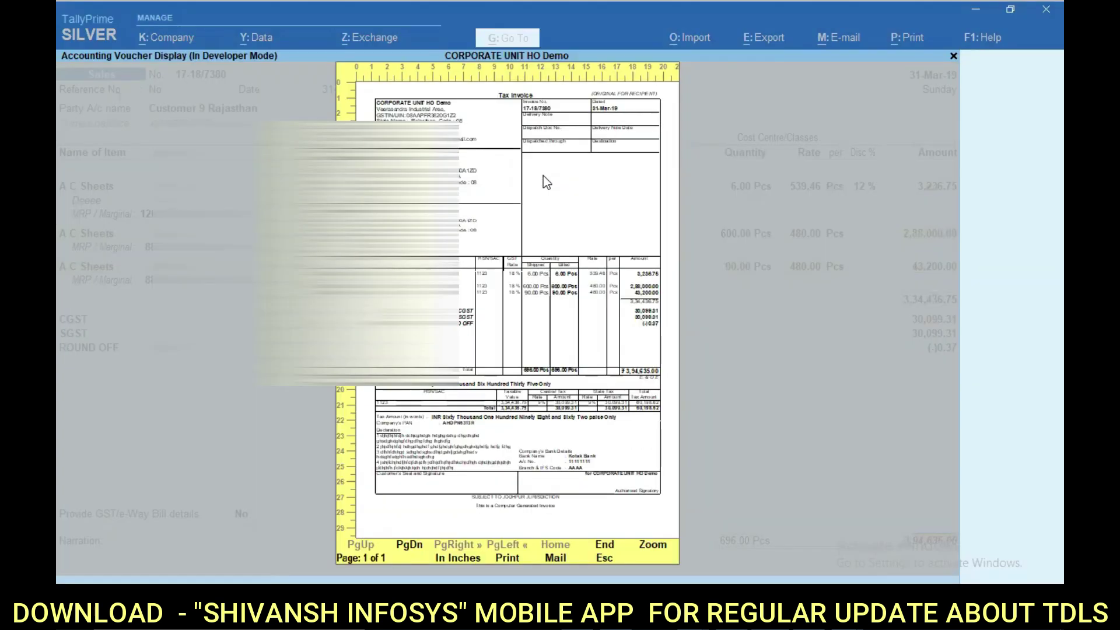
Look up Show Actual Quantity in the voucher's Print Configuration and return to the voucher printing screen.
key("Escape")
type("c")
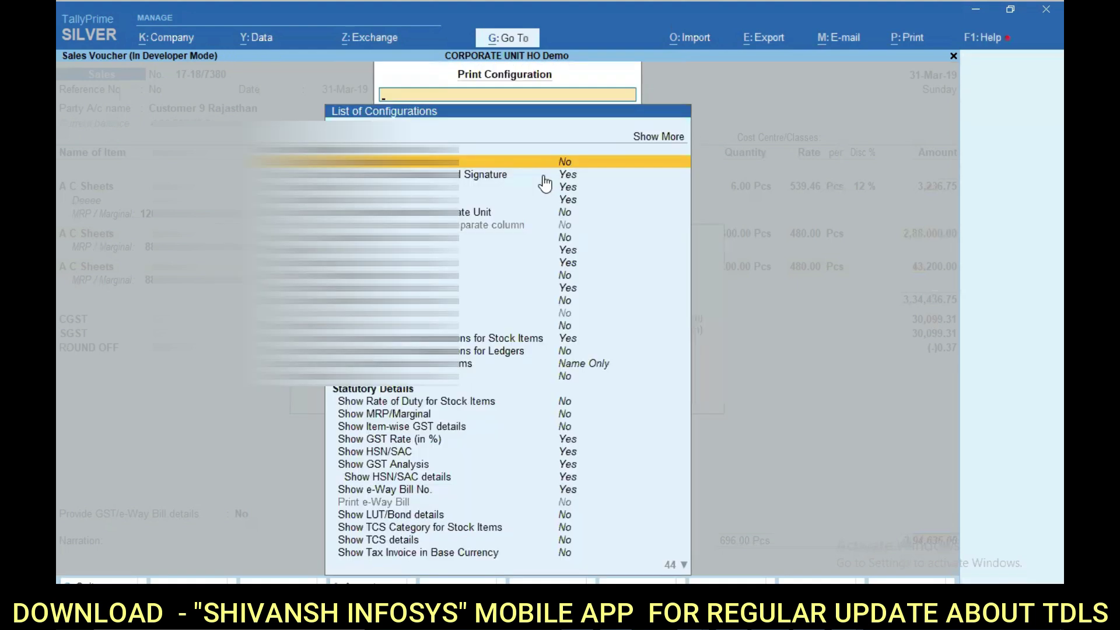
type("Act")
key("Down")
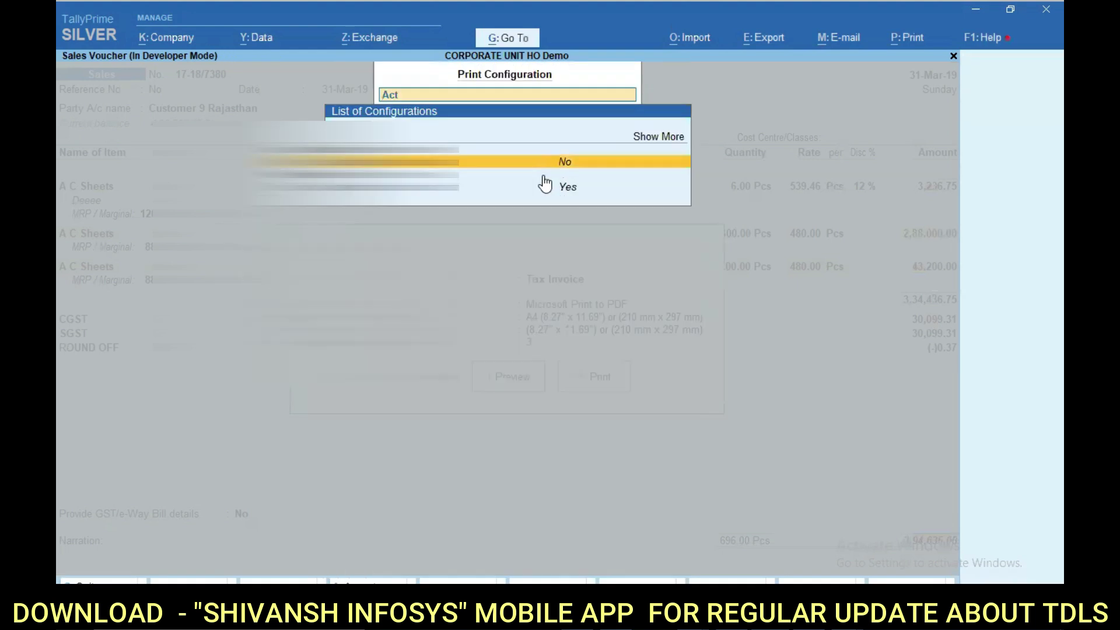
key("Return")
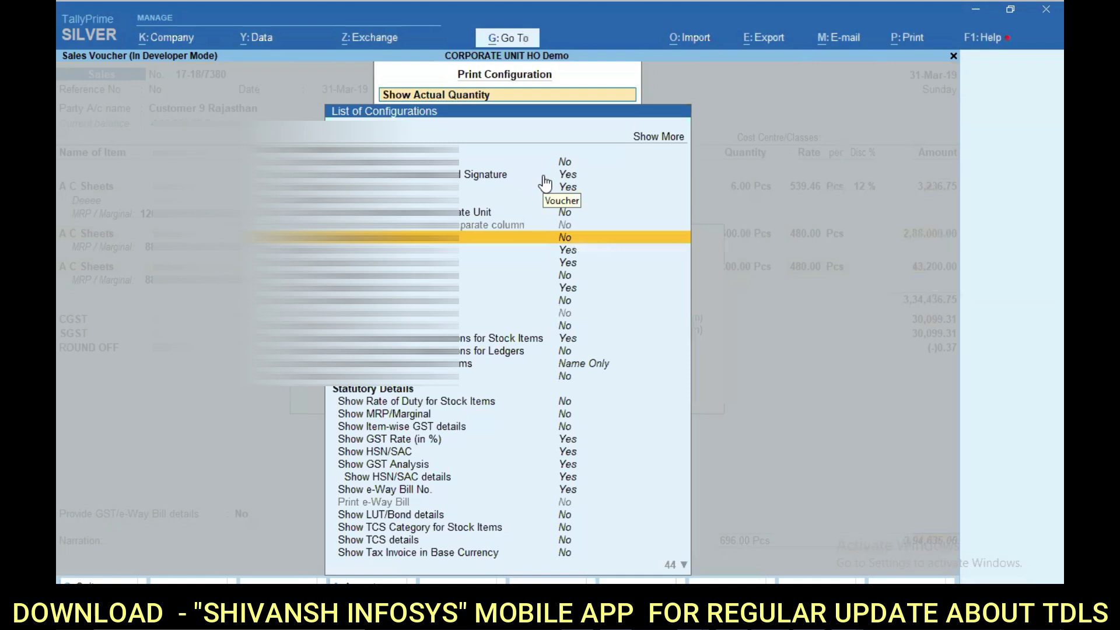
key("Escape")
key("Escape")
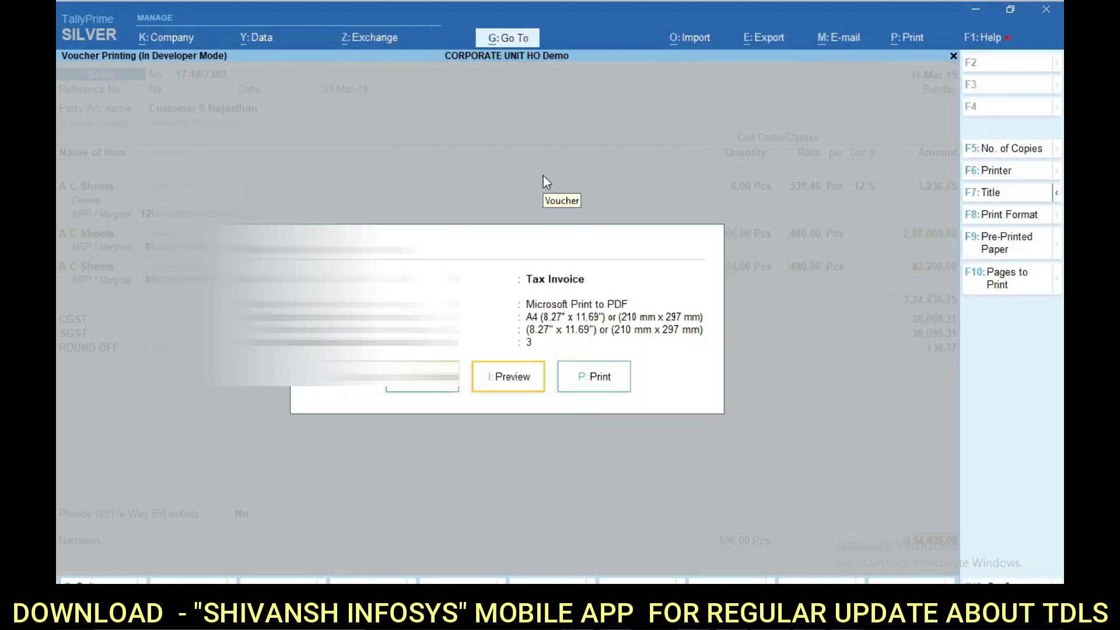
Preview the Sales voucher's Tax Invoice and enlarge it to check the Shipped and Billed quantity columns.
key("i")
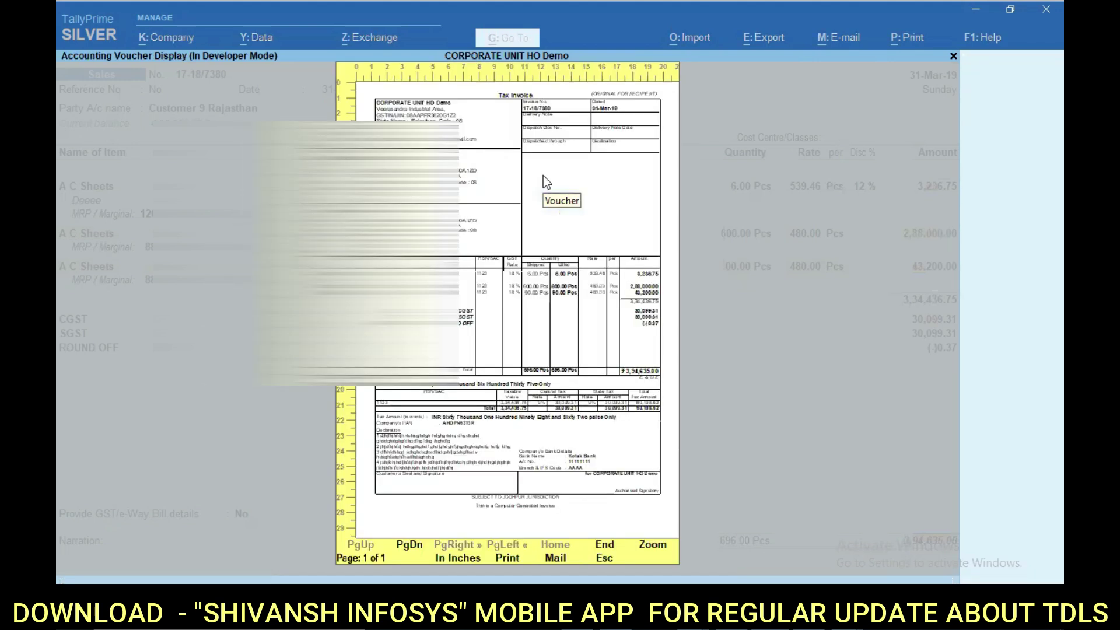
key("alt+z")
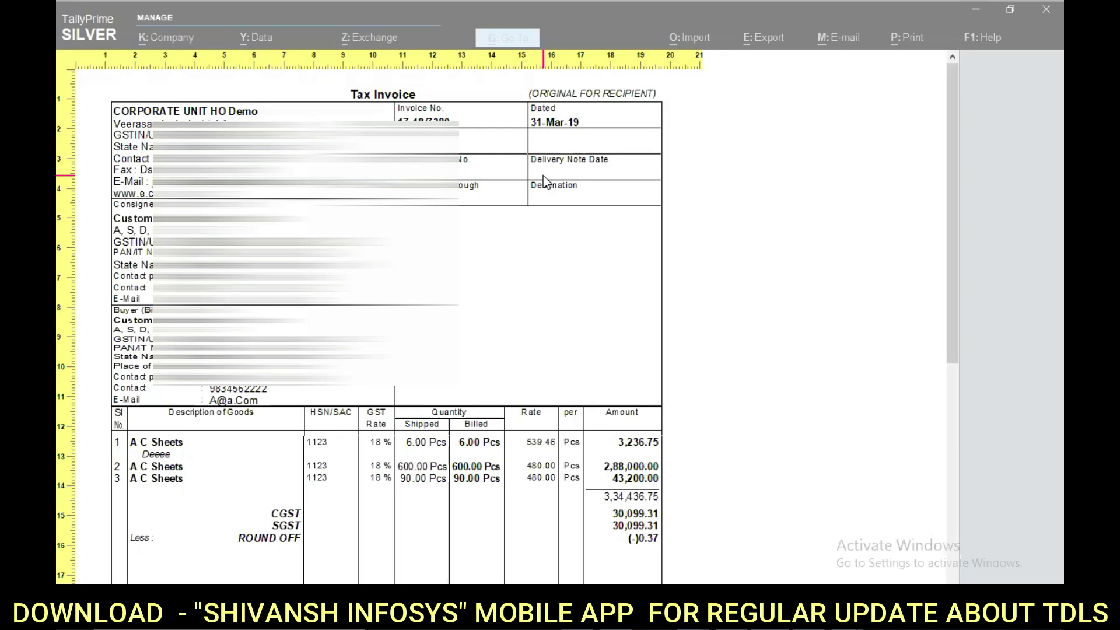
key("Escape")
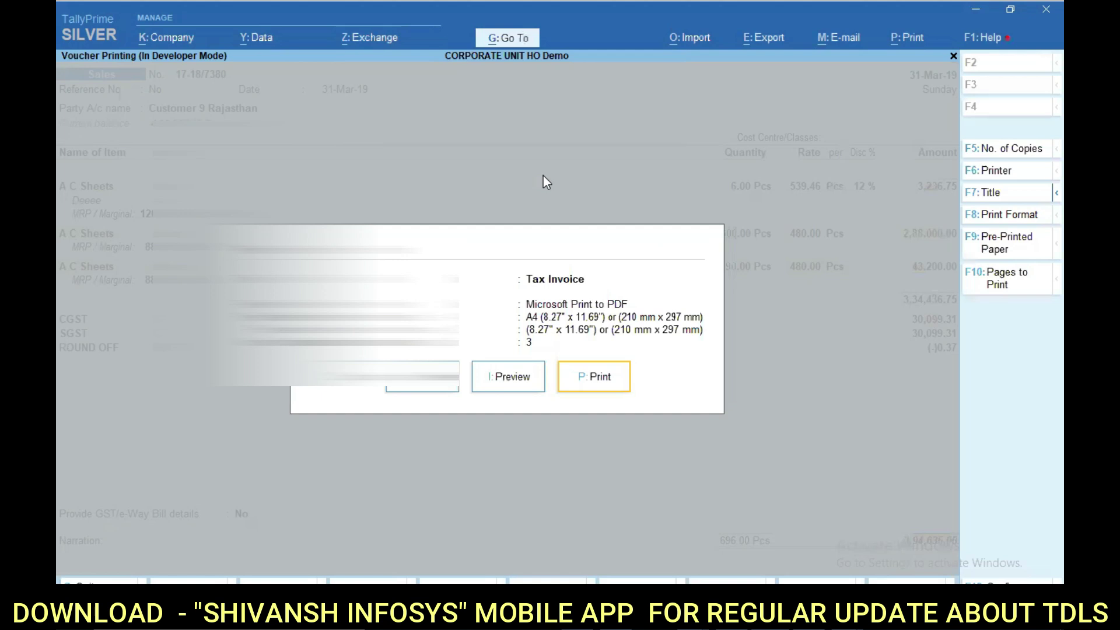
Review the voucher's Print Configuration options around Show Actual Quantity, Show Rate and Show Discount %, and return to the Gateway of Tally.
key("c")
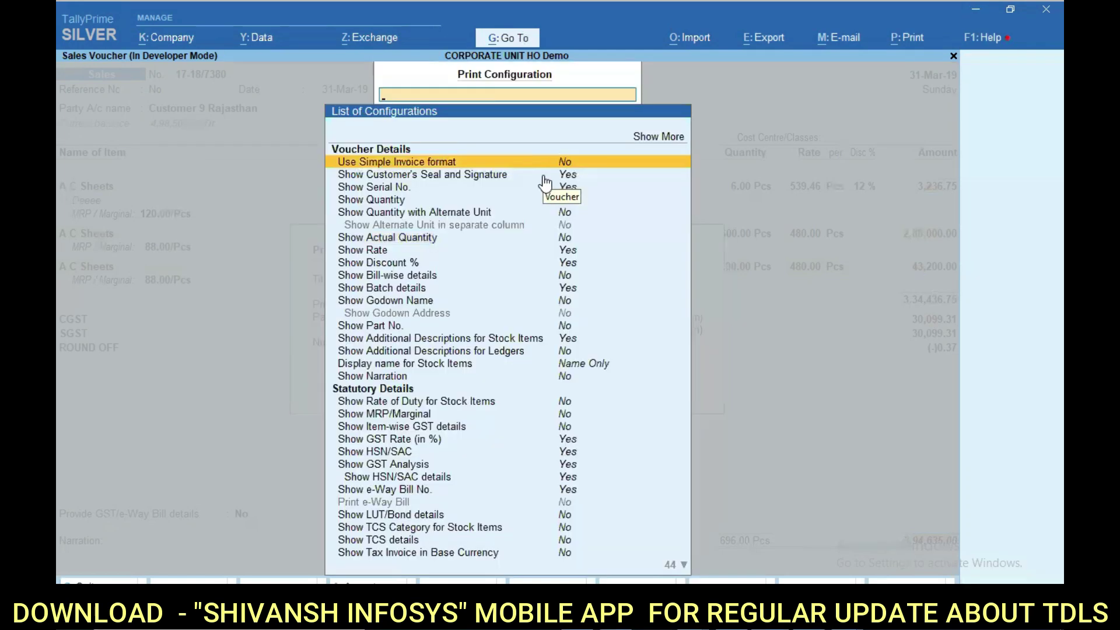
key("Down")
key("Down")
key("Down")
key("Down")
key("Down")
key("Down")
key("Down")
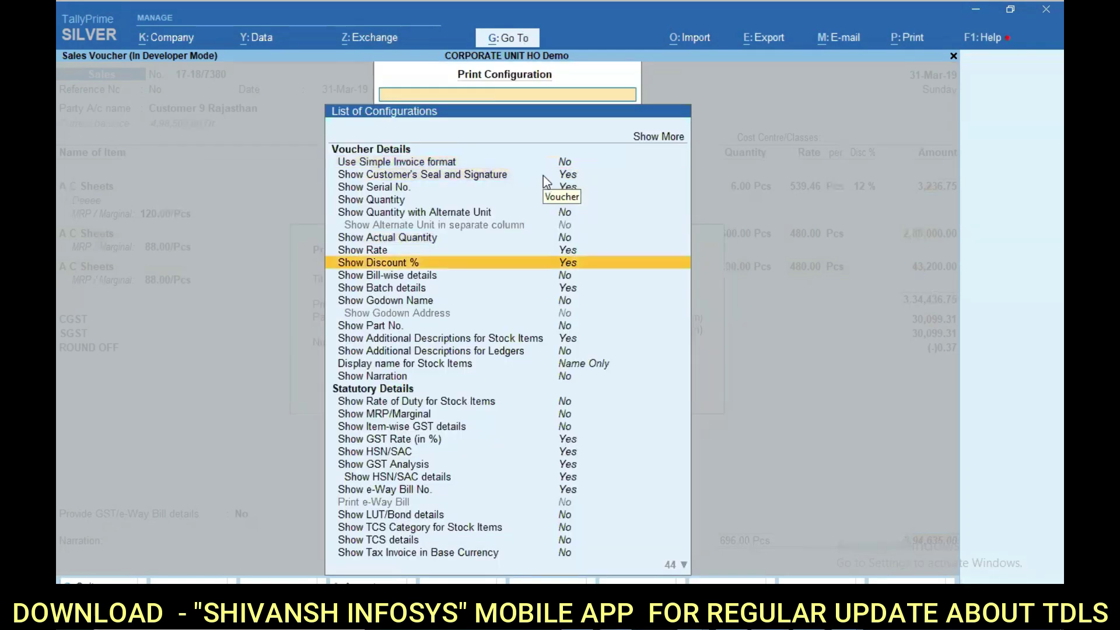
key("Page_Down")
key("Escape")
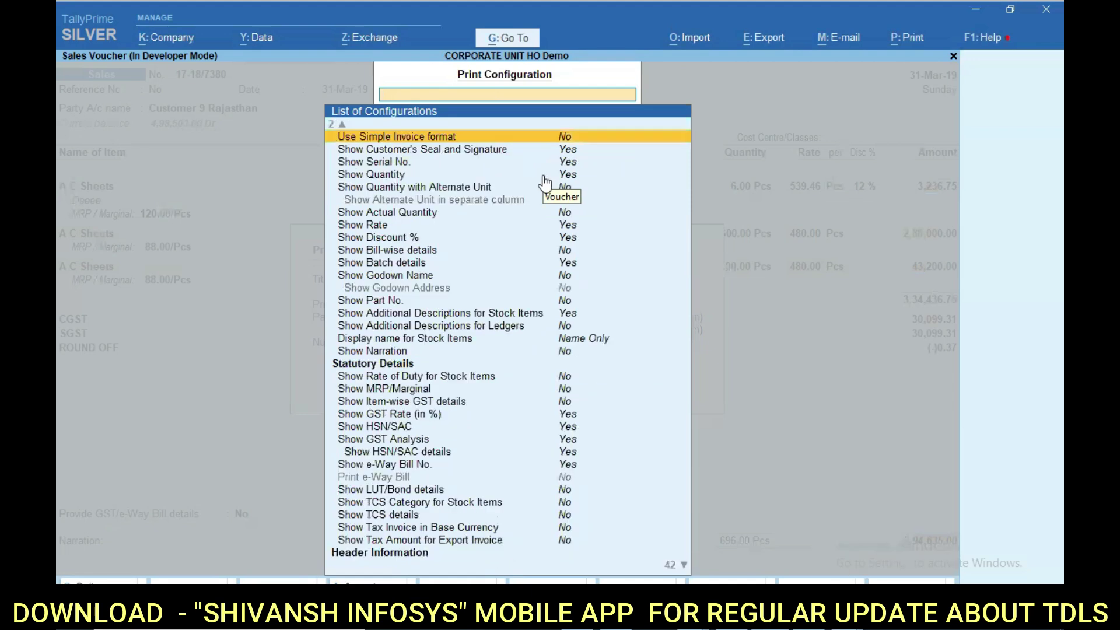
key("Page_Down")
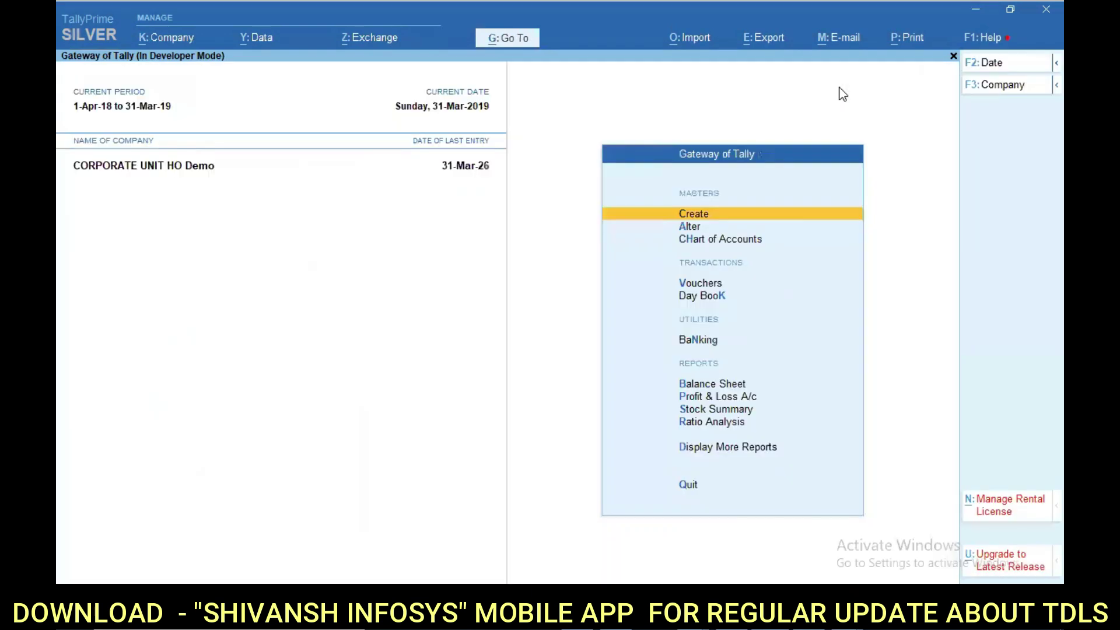
Open the Sales voucher type for alteration.
key("Down")
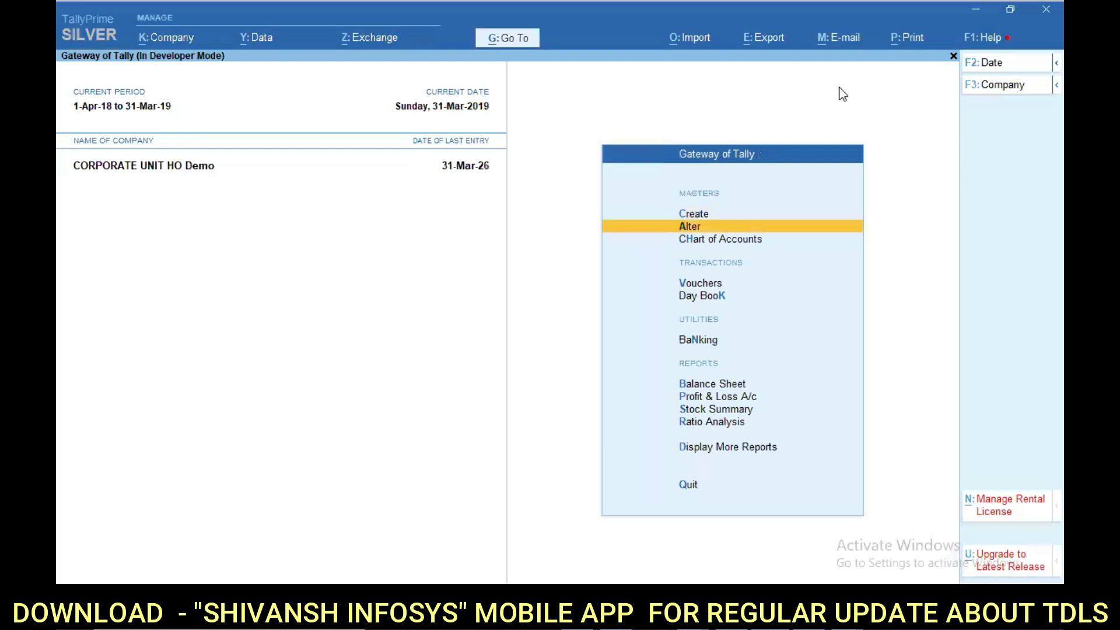
key("Return")
key("Down")
key("Return")
type("Sa")
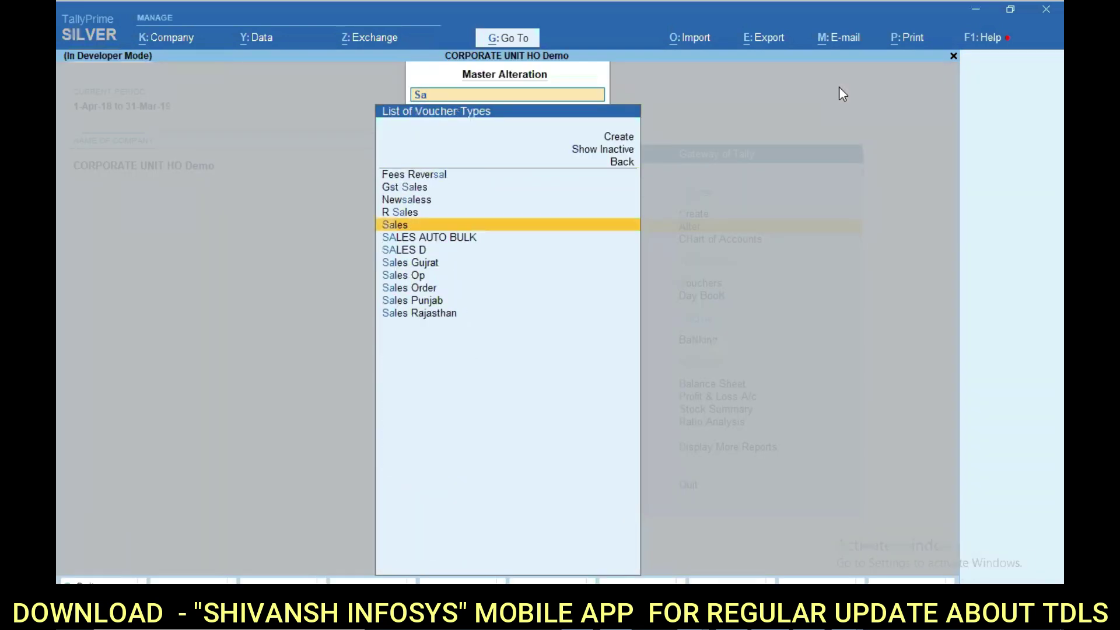
key("Return")
Step through the Sales voucher type's general and printing fields, including Set Invoice Printing Settings, and save the voucher type.
key("Return")
key("Return")
key("Return")
key("Return")
key("Return")
key("Return")
key("Return")
key("Down")
key("Return")
key("ctrl")
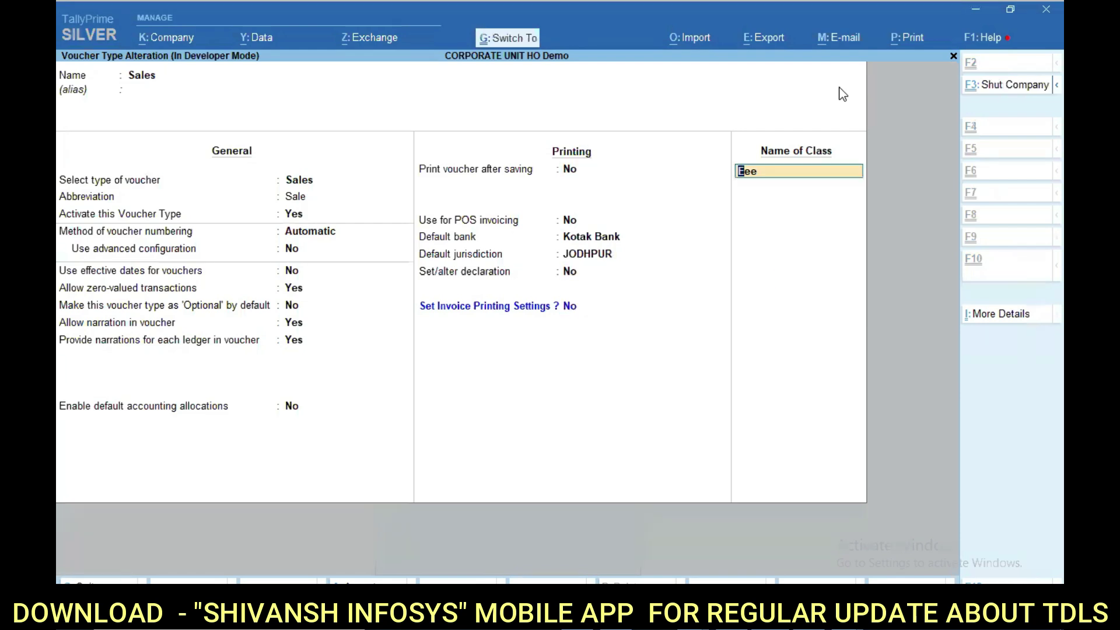
key("ctrl+a")
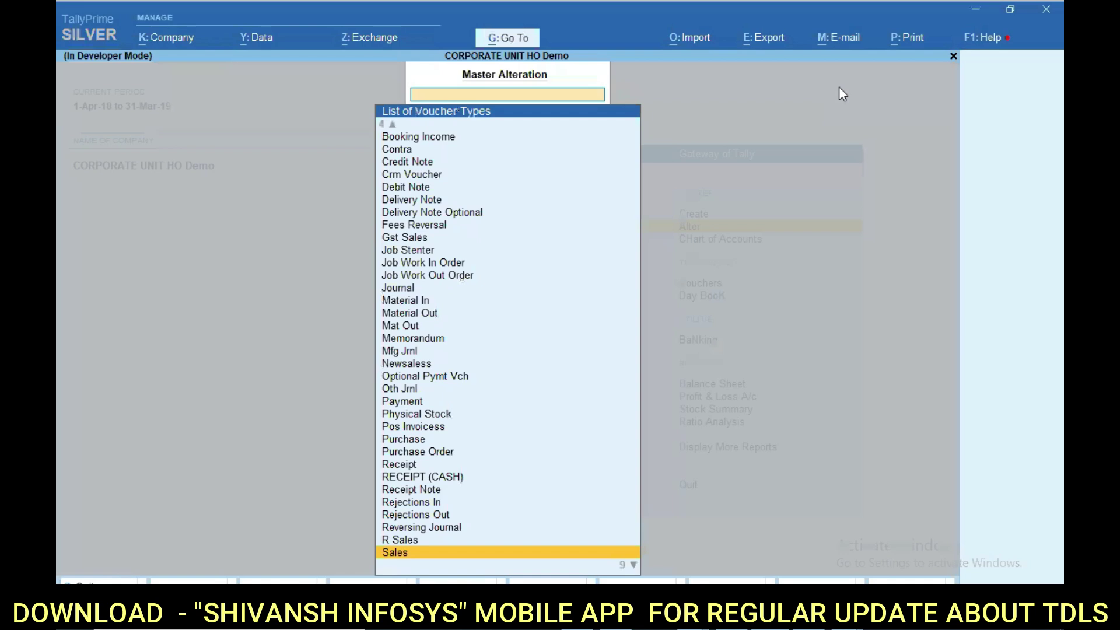
Open the Day Book from the additional reports and locate the Sales voucher of 3,94,635.00.
key("Escape")
key("d")
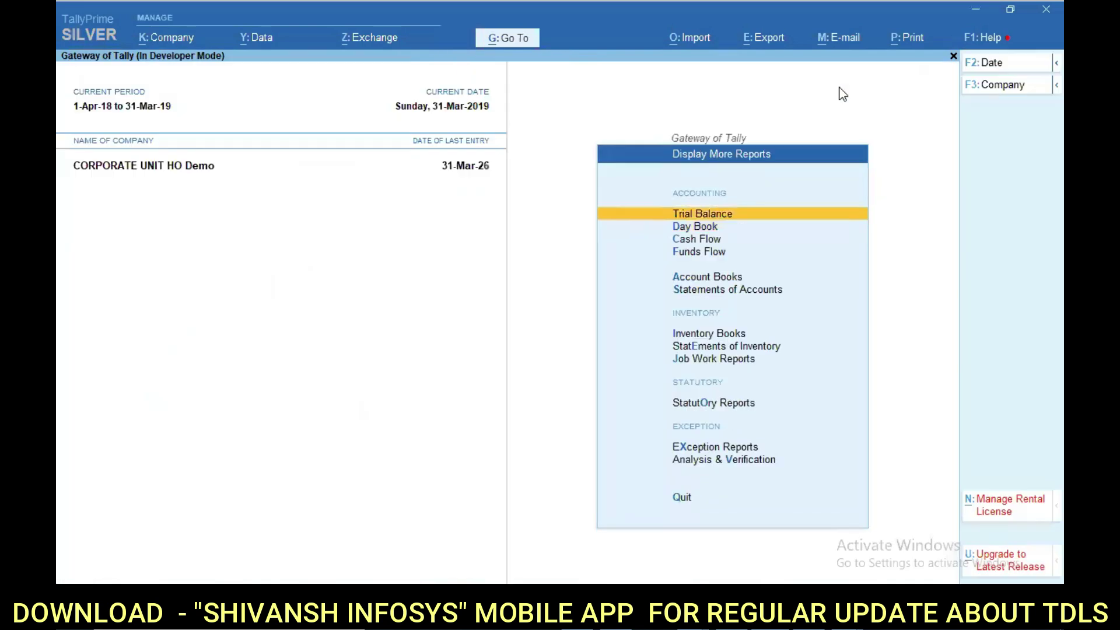
key("d")
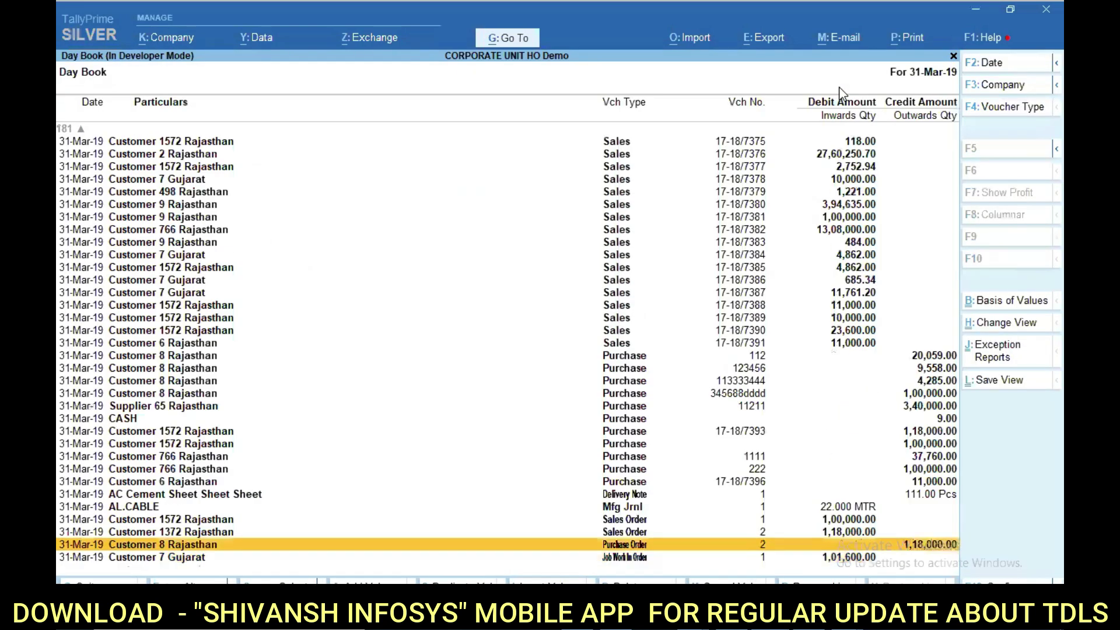
key("Up")
key("Up")
key("Up")
key("Up")
key("Up")
key("Up")
key("Up")
key("Up")
key("Up")
key("Up")
key("Up")
key("Up")
key("Up")
key("Up")
key("Up")
key("Up")
key("Up")
key("Up")
key("Up")
key("Up")
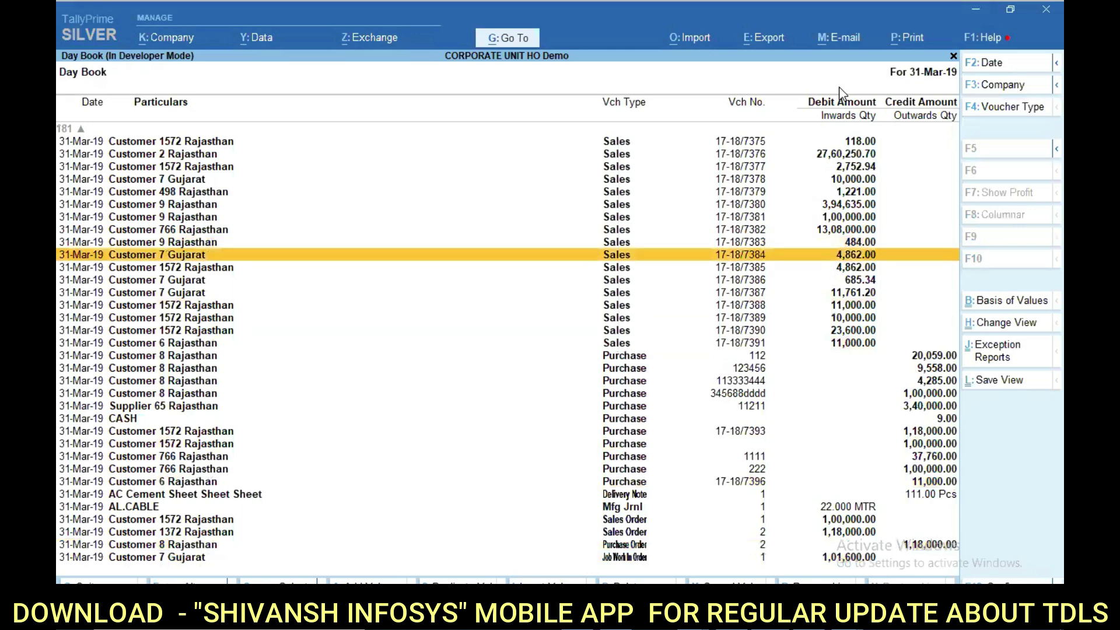
key("Up")
key("Up")
key("Return")
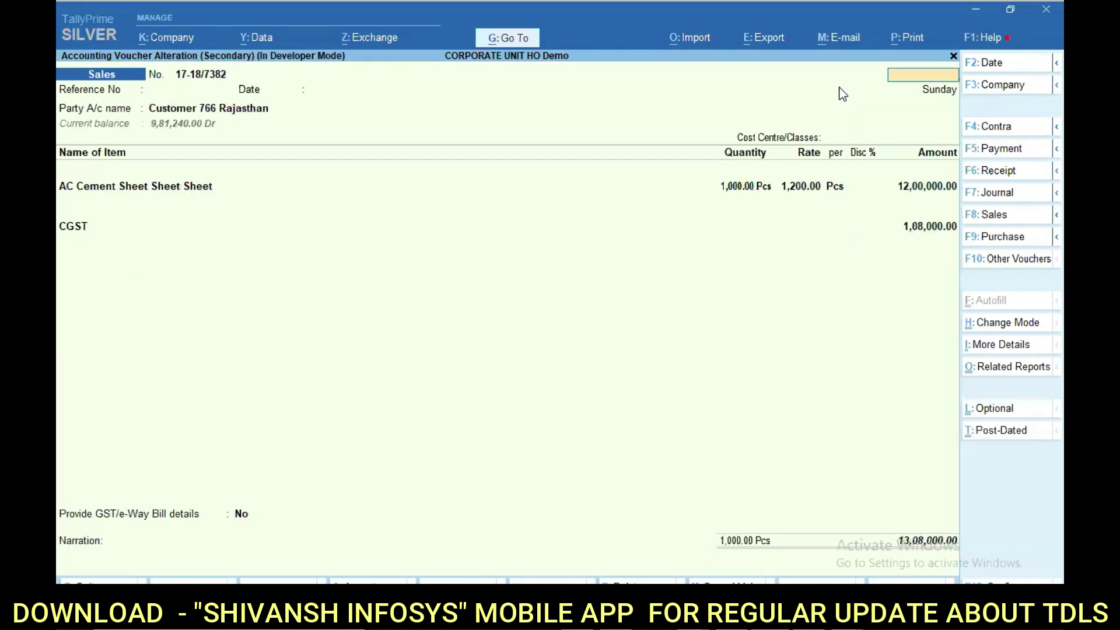
key("Escape")
key("Up")
key("Up")
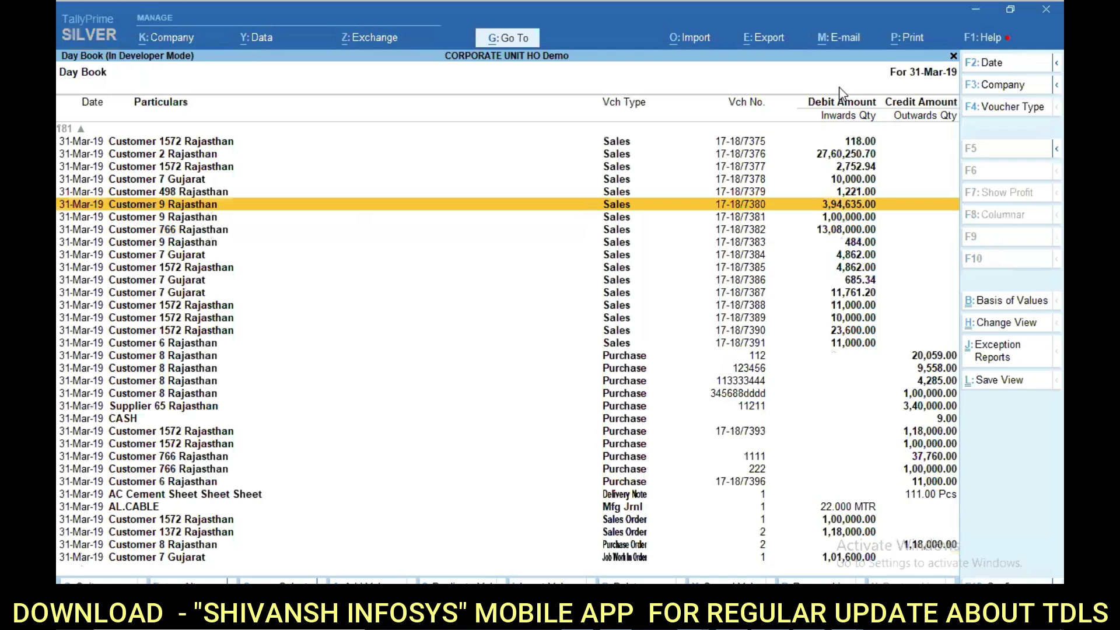
Open the Sales voucher of 3,94,635.00 and generate its print preview.
key("Return")
key("alt+p")
key("Return")
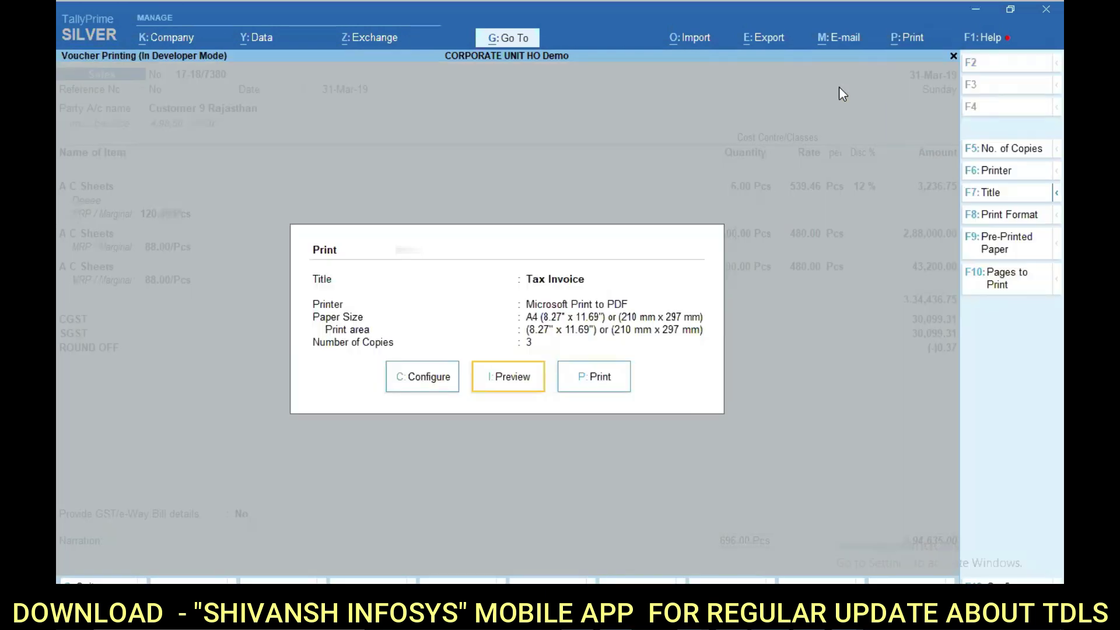
key("i")
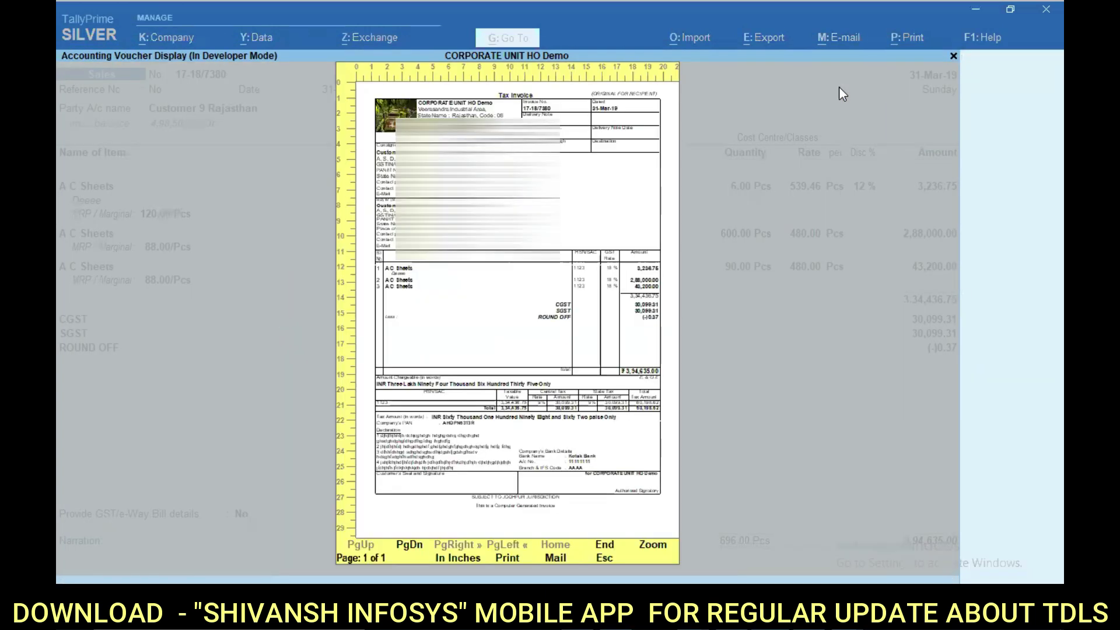
Examine the enlarged Tax Invoice preview, from the company logo, consignee and buyer blocks and item columns to the bank details and declaration.
key("alt+z")
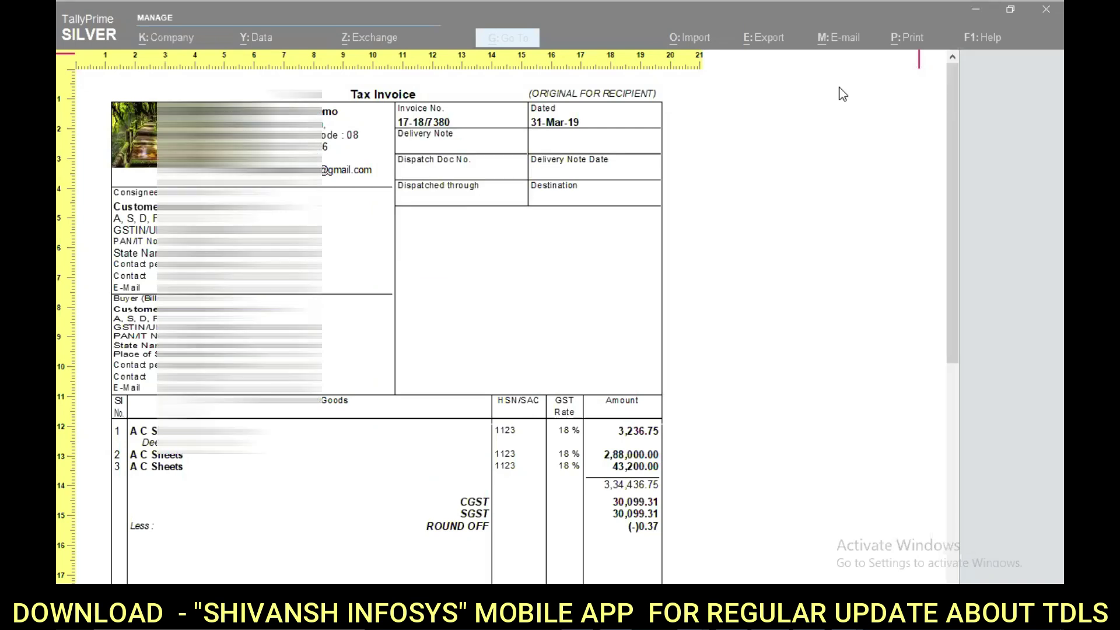
scroll(843, 94, "down", 5)
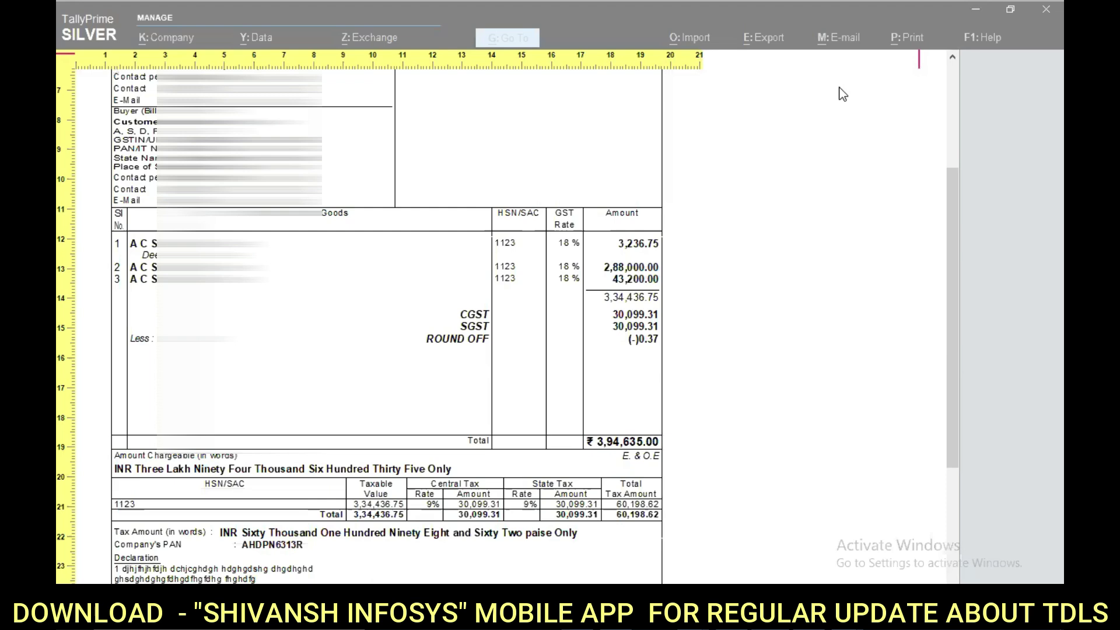
scroll(843, 94, "up", 5)
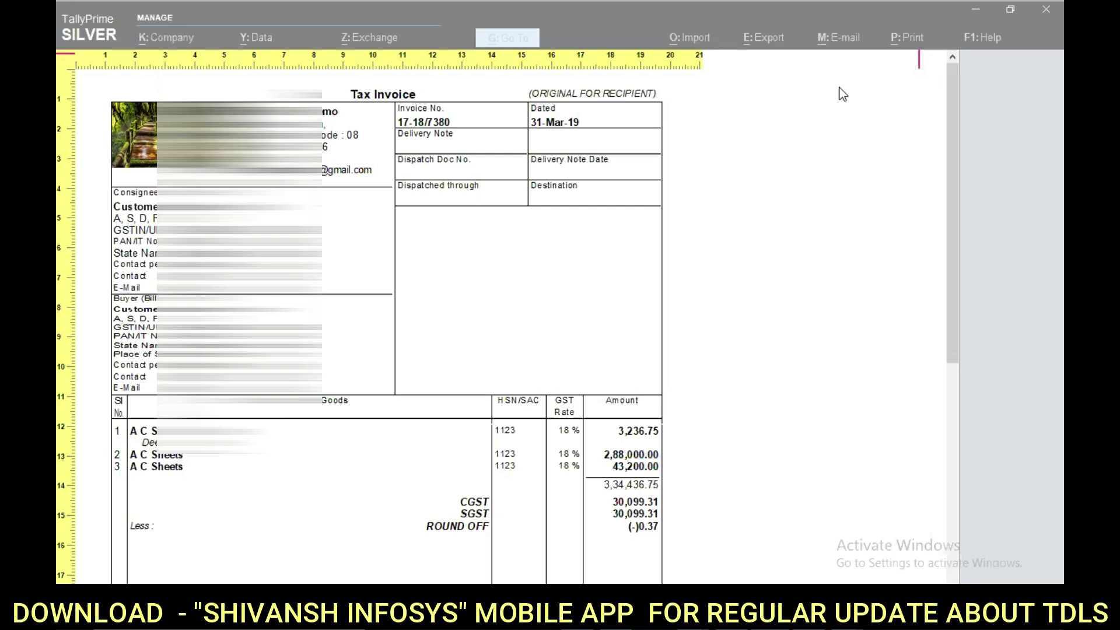
scroll(843, 95, "down", 6)
scroll(843, 94, "up", 5)
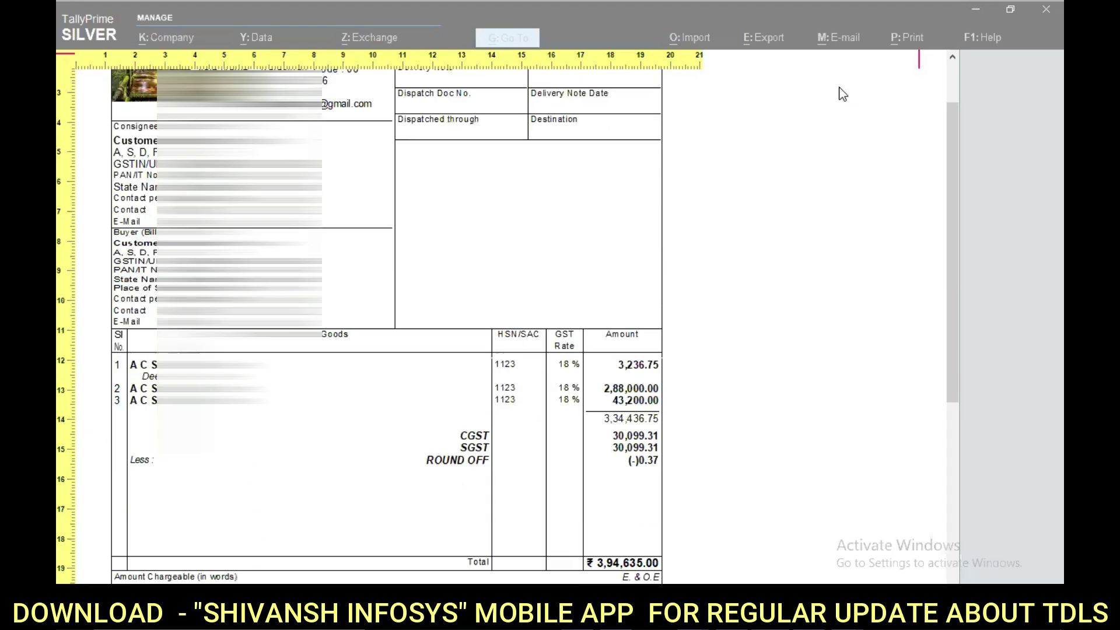
scroll(843, 94, "up", 1)
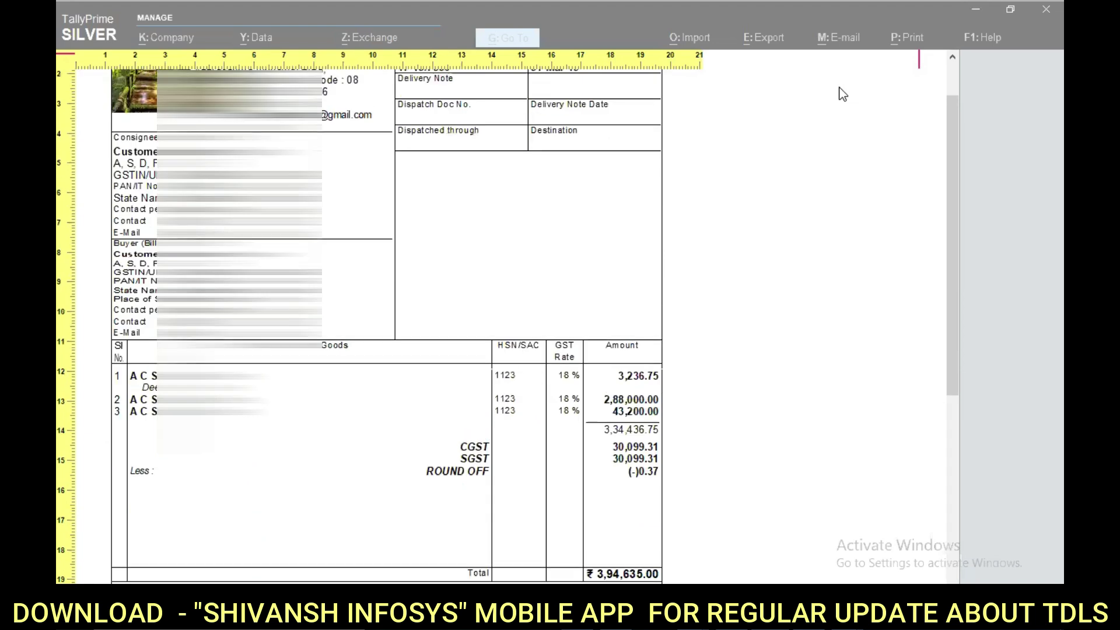
scroll(843, 94, "down", 5)
scroll(843, 94, "up", 5)
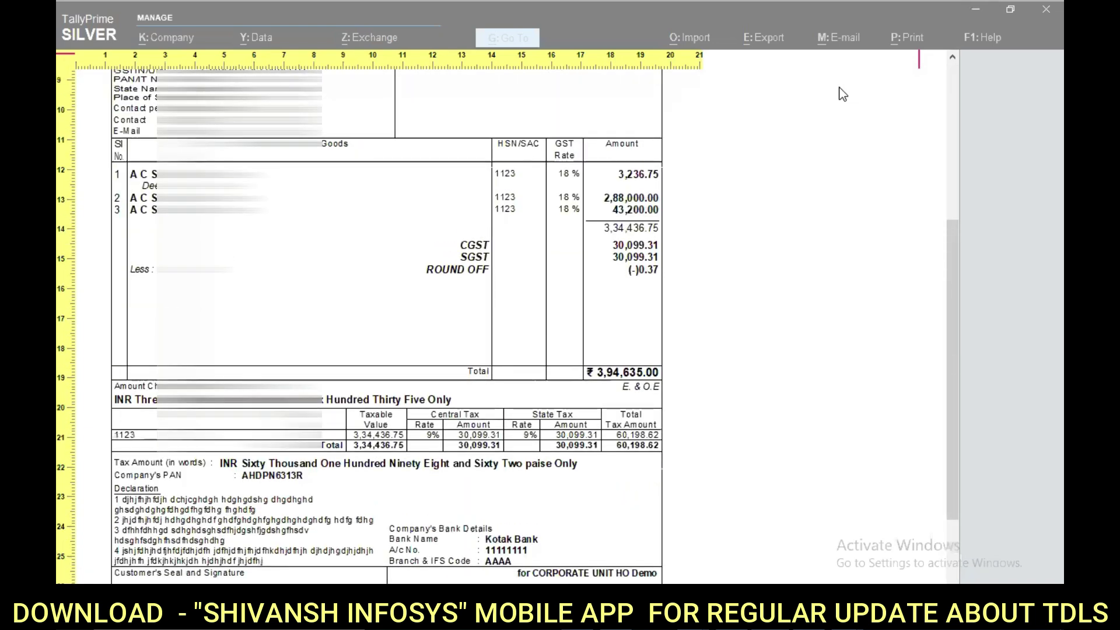
scroll(843, 94, "up", 2)
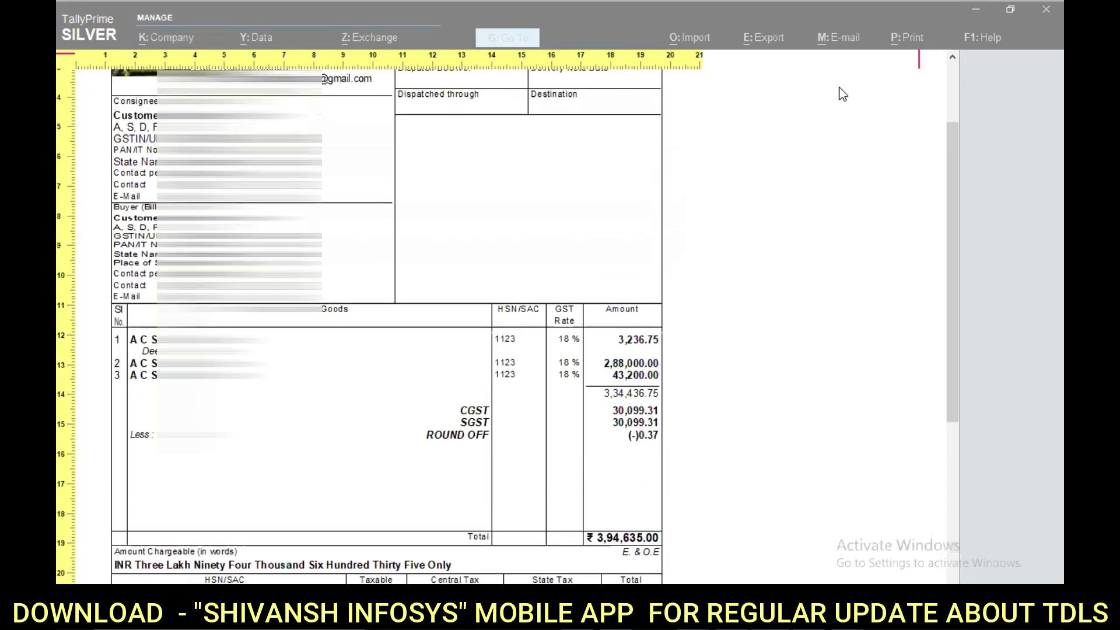
scroll(843, 94, "up", 3)
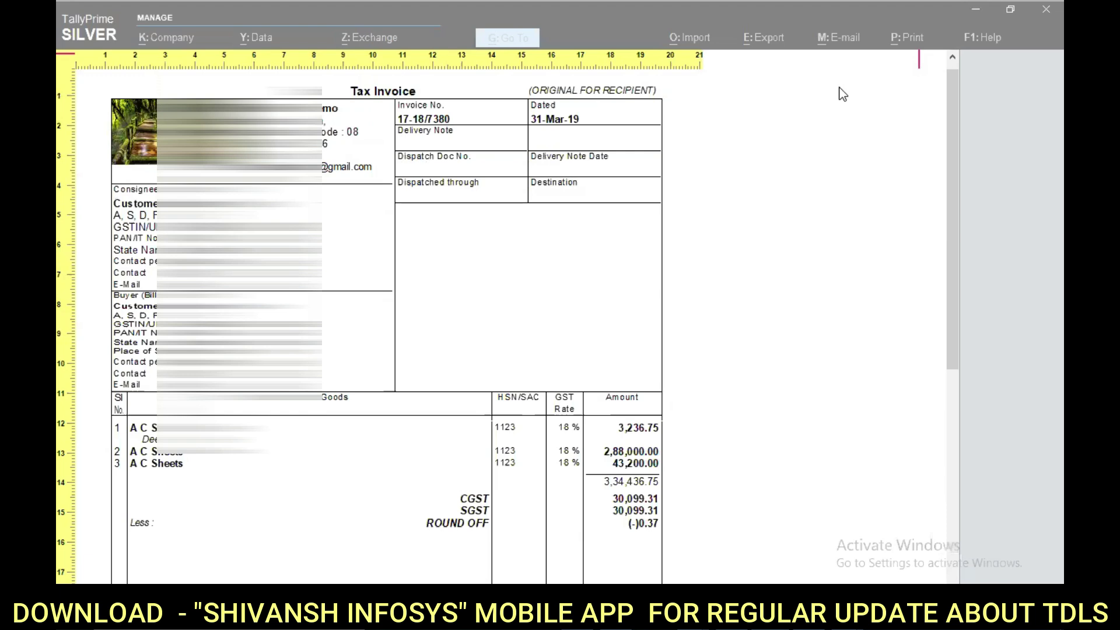
Set Show Consignee details to No in the voucher's Print Configuration and return to the voucher printing screen.
key("Escape")
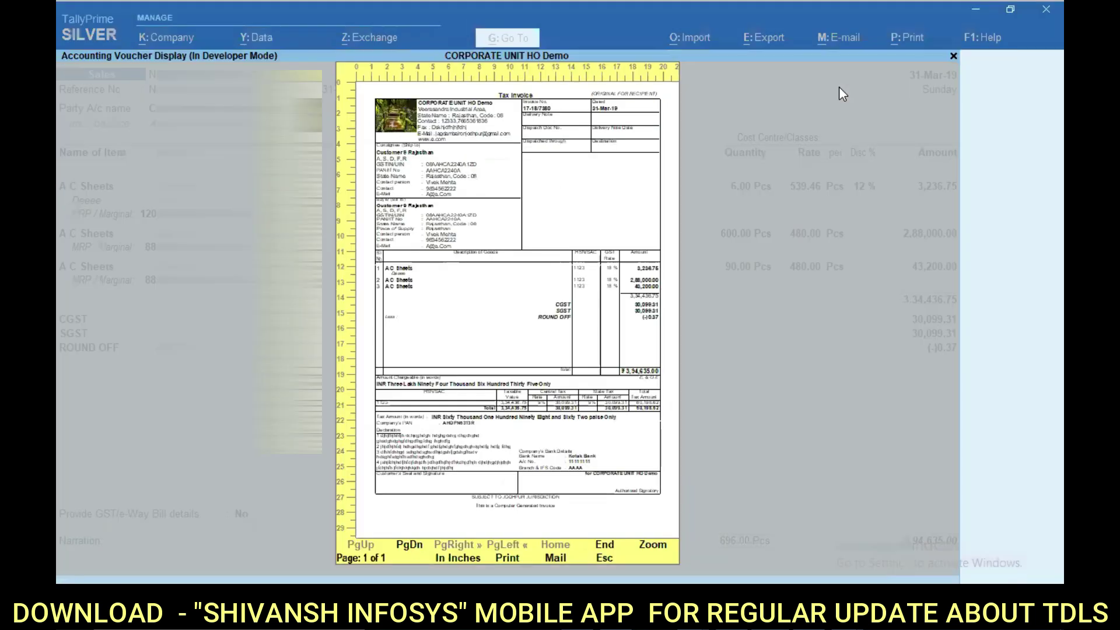
type("cConsig")
key("Return")
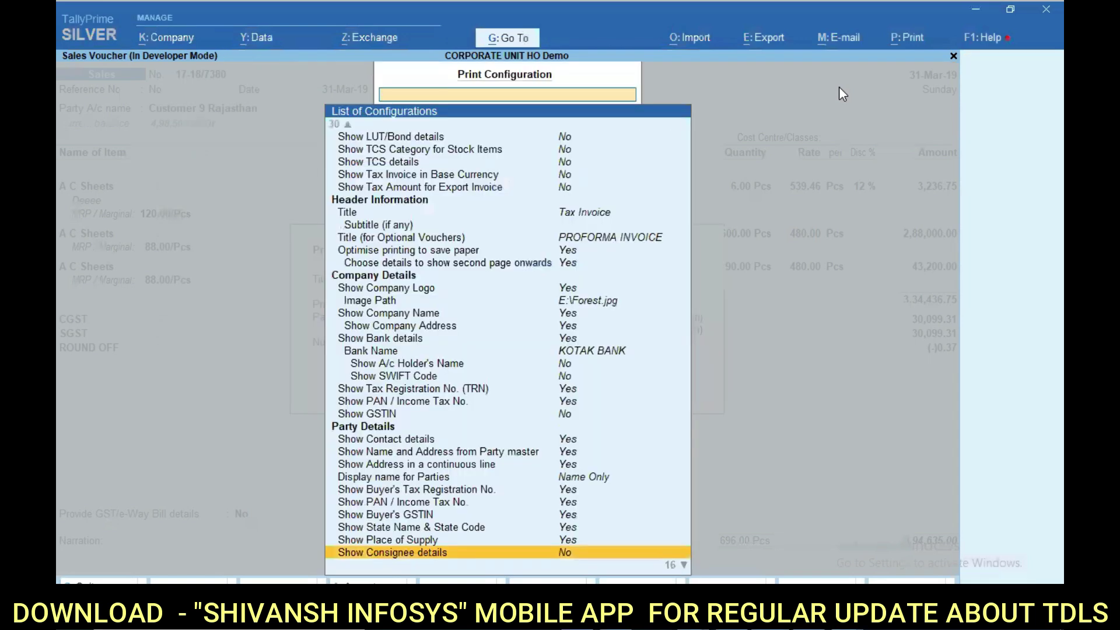
key("Escape")
Generate the Tax Invoice preview again, enlarge it to check the consignee and buyer area, and close it.
key("i")
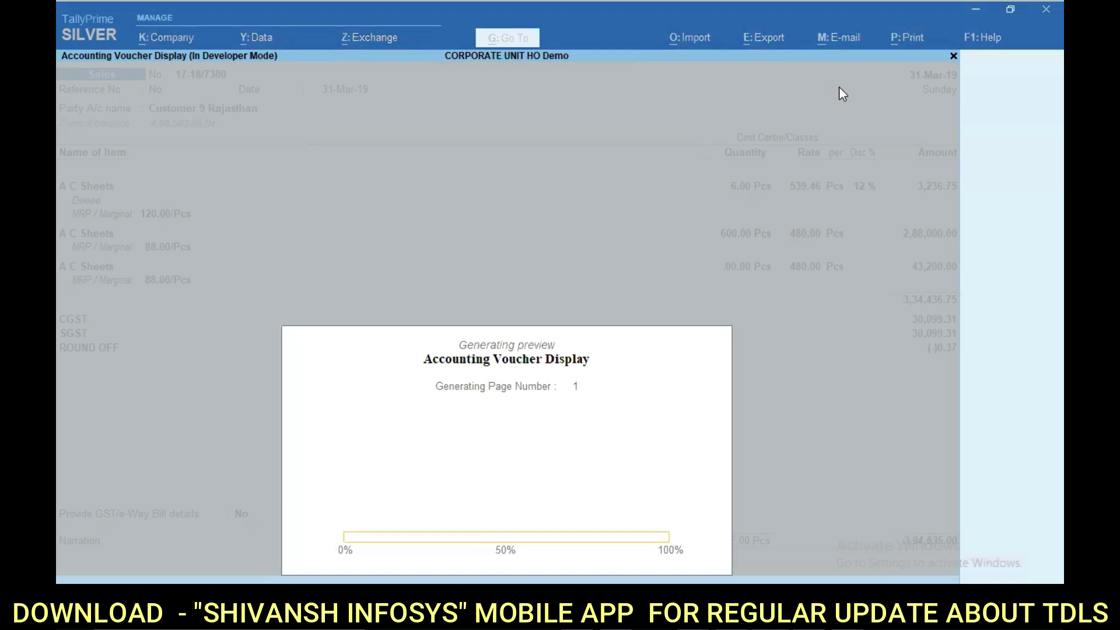
key("Return")
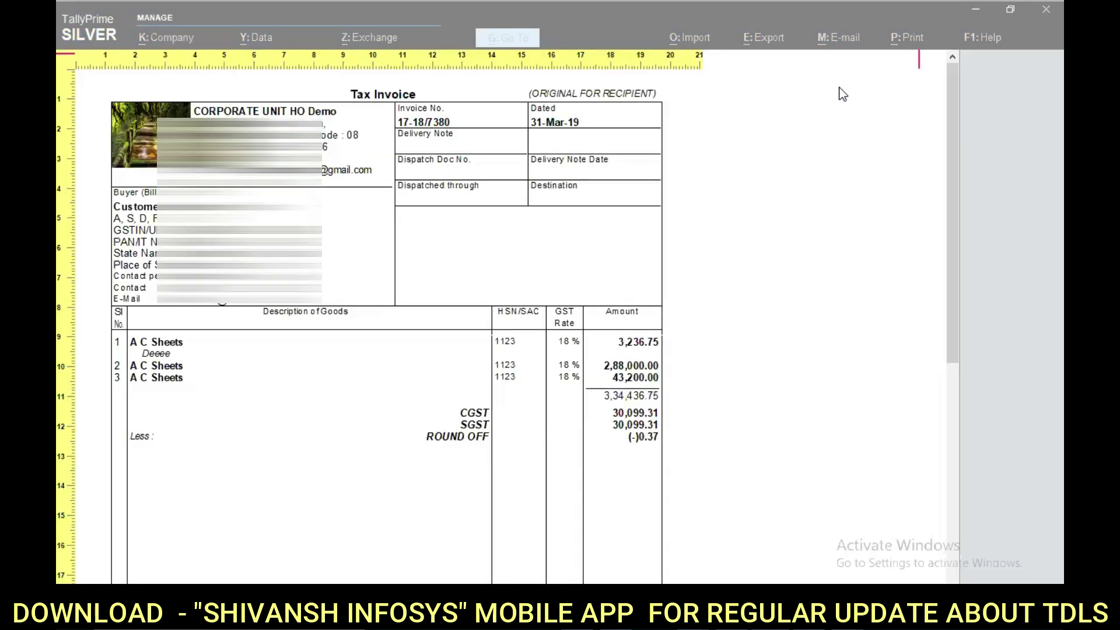
key("Return")
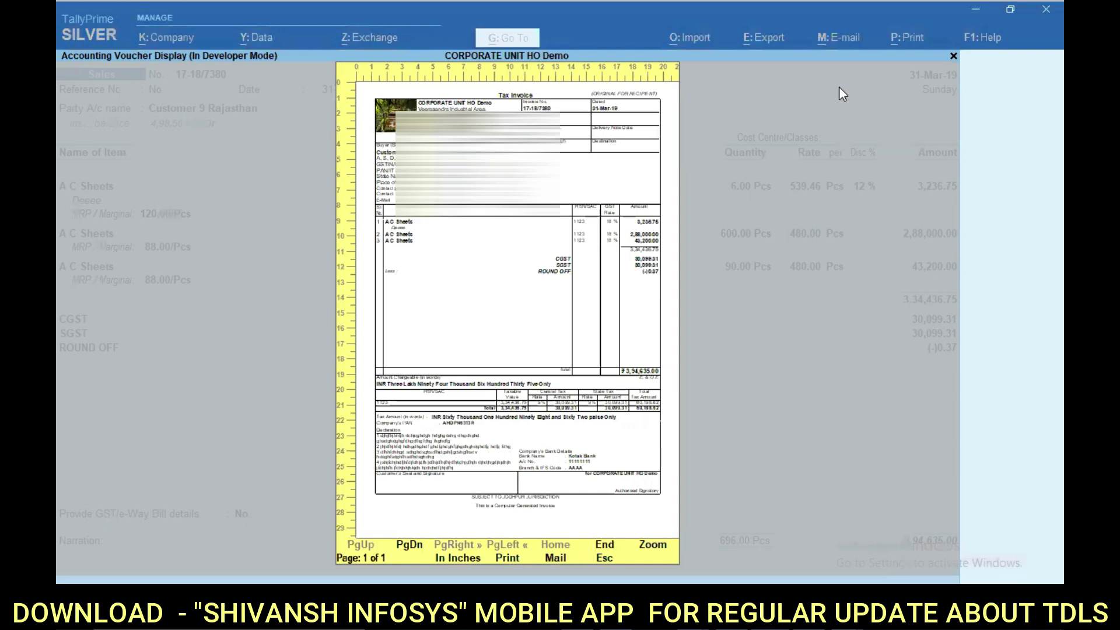
key("Escape")
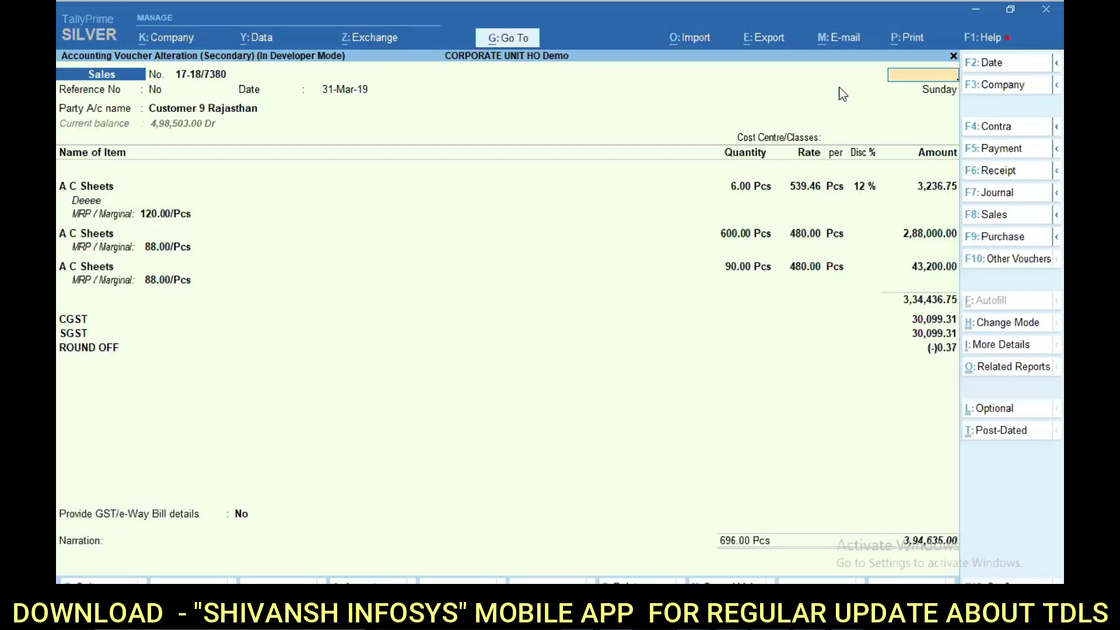
Return to the Gateway of Tally and reopen the Sales voucher type for alteration.
key("Escape")
key("h")
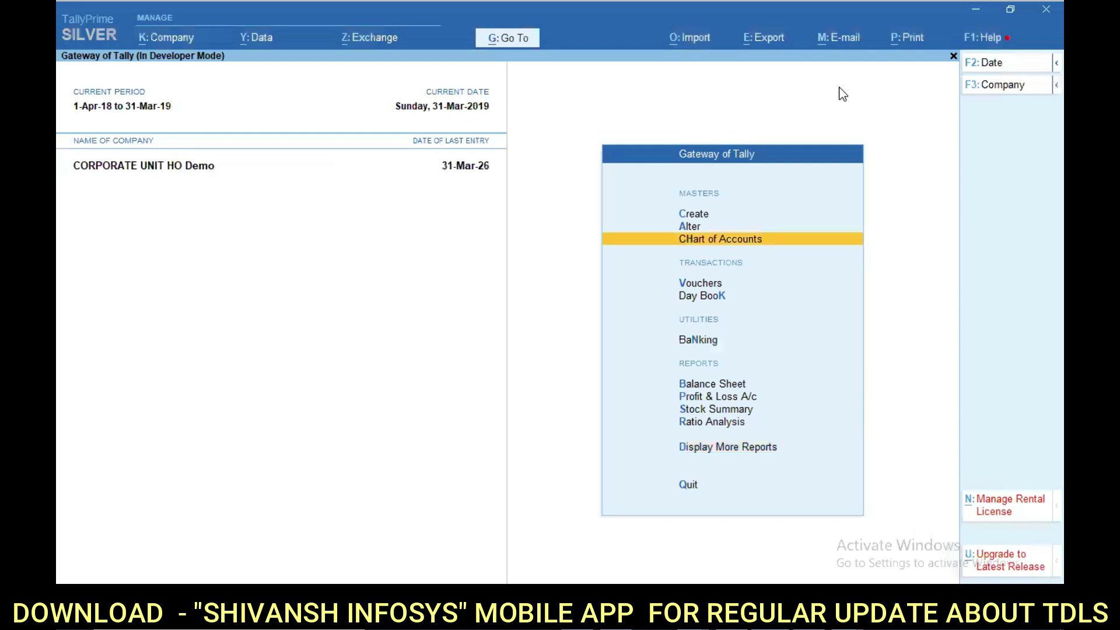
key("Up")
key("Return")
type("v")
key("Return")
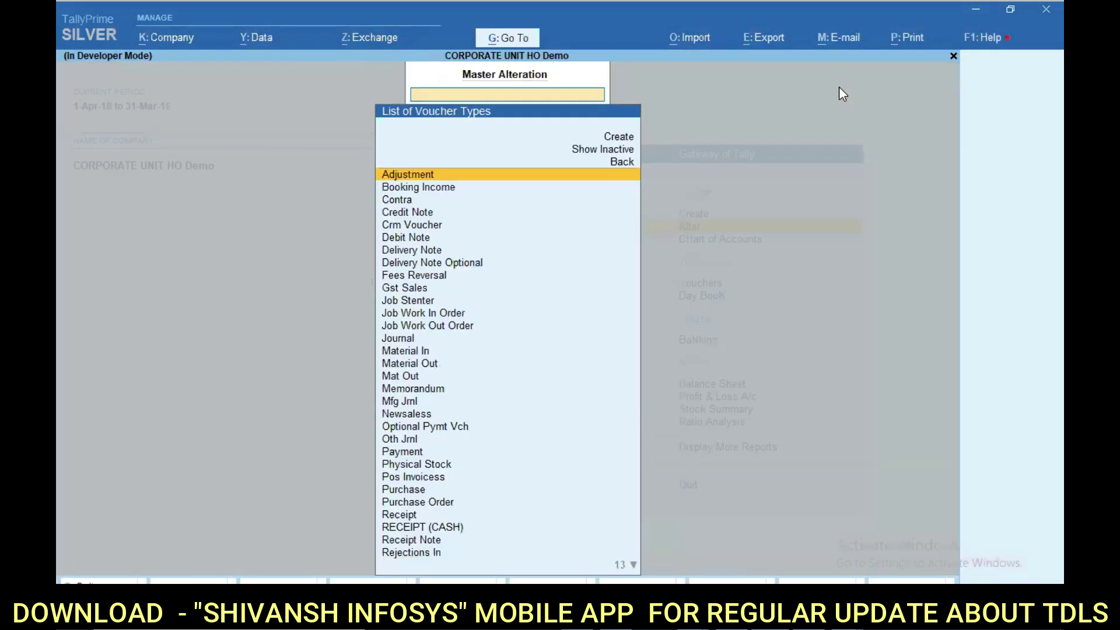
type("s")
key("Return")
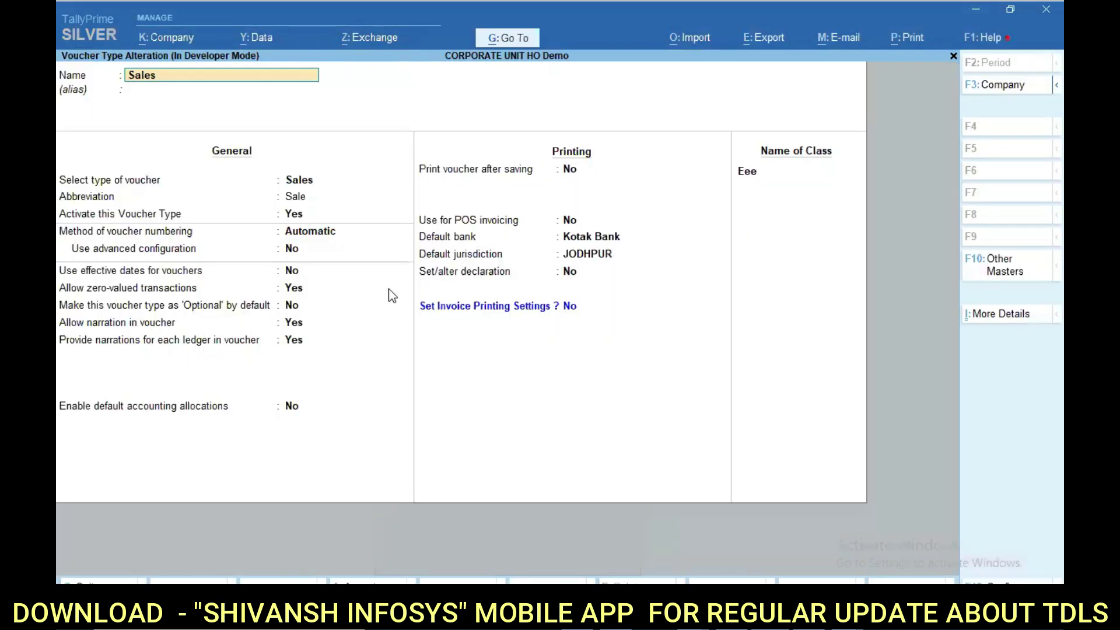
Enable Set Invoice Printing Settings for the Sales voucher type, accept the existing print settings, save the voucher type and return to the Gateway of Tally.
left_click(569, 305)
key("y")
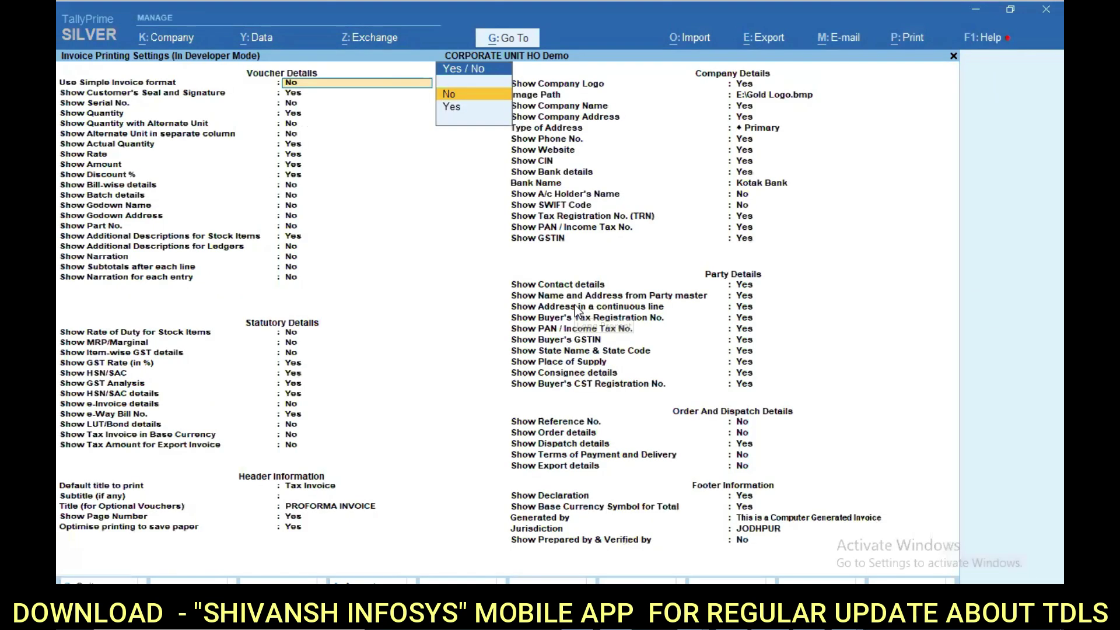
key("ctrl+a")
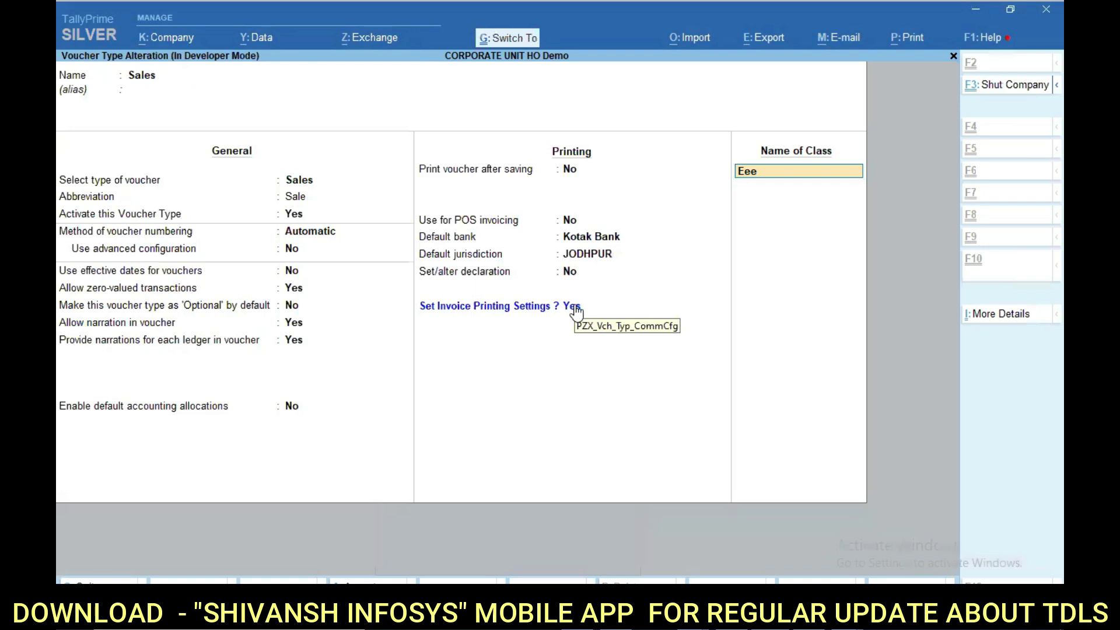
key("ctrl+a")
key("Escape")
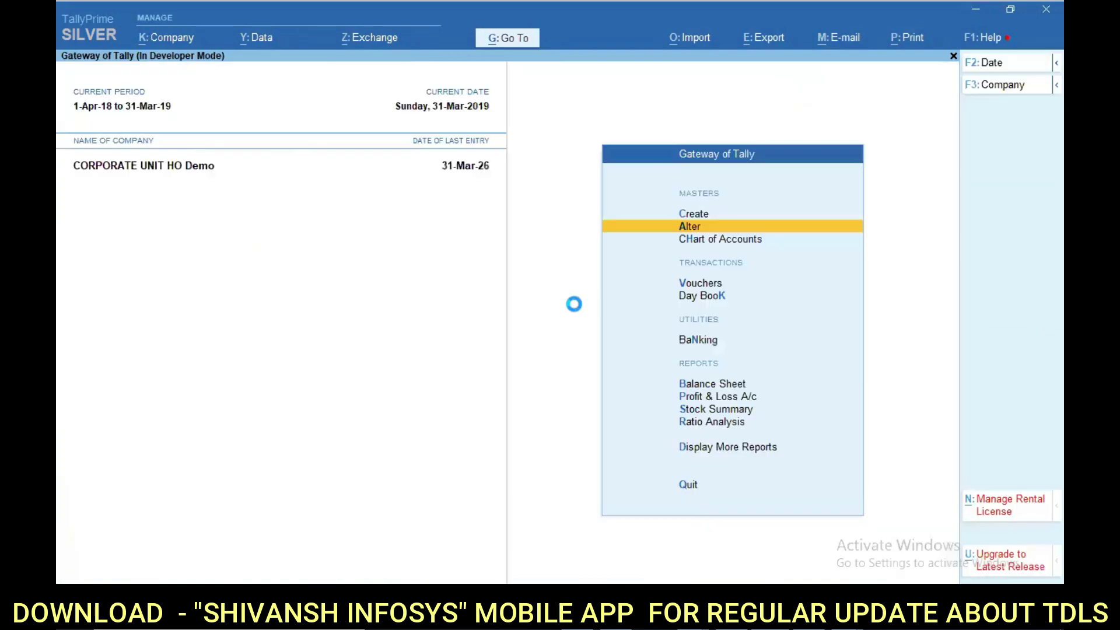
Open the Day Book and bring up the Customer 9 Rajasthan sales voucher for 3,94,635.00.
key("d")
key("d")
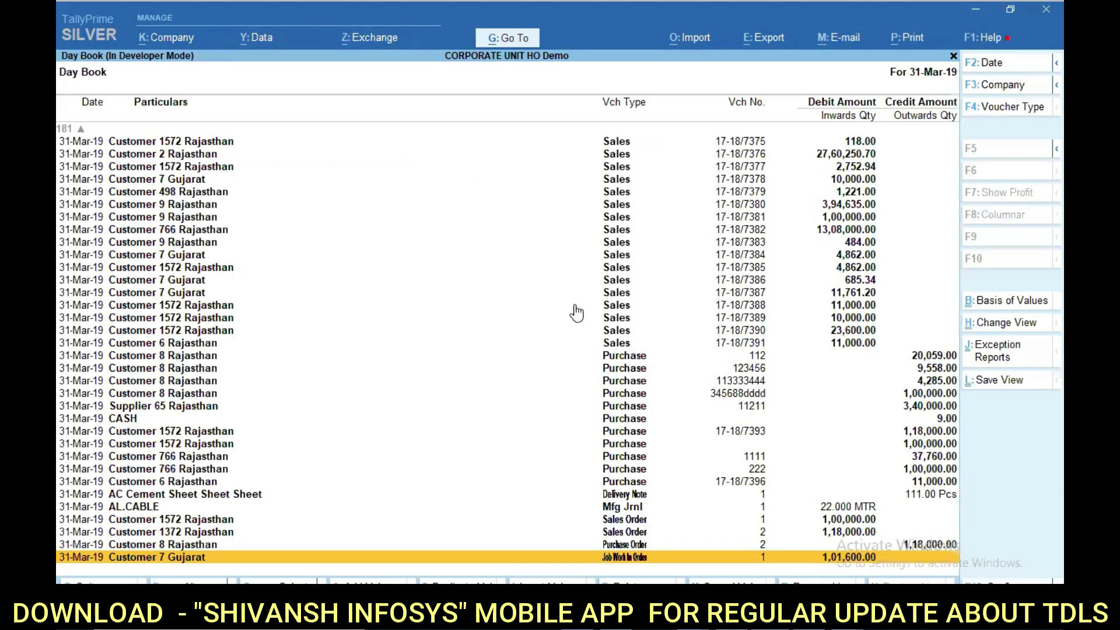
key("Up")
key("Up")
key("Up")
key("Up")
key("Up")
key("Up")
key("Up")
key("Up")
key("Up")
key("Up")
key("Up")
key("Up")
key("Up")
key("Up")
key("Up")
key("Up")
key("Up")
key("Up")
key("Up")
key("Up")
key("Up")
key("Up")
key("Up")
key("Up")
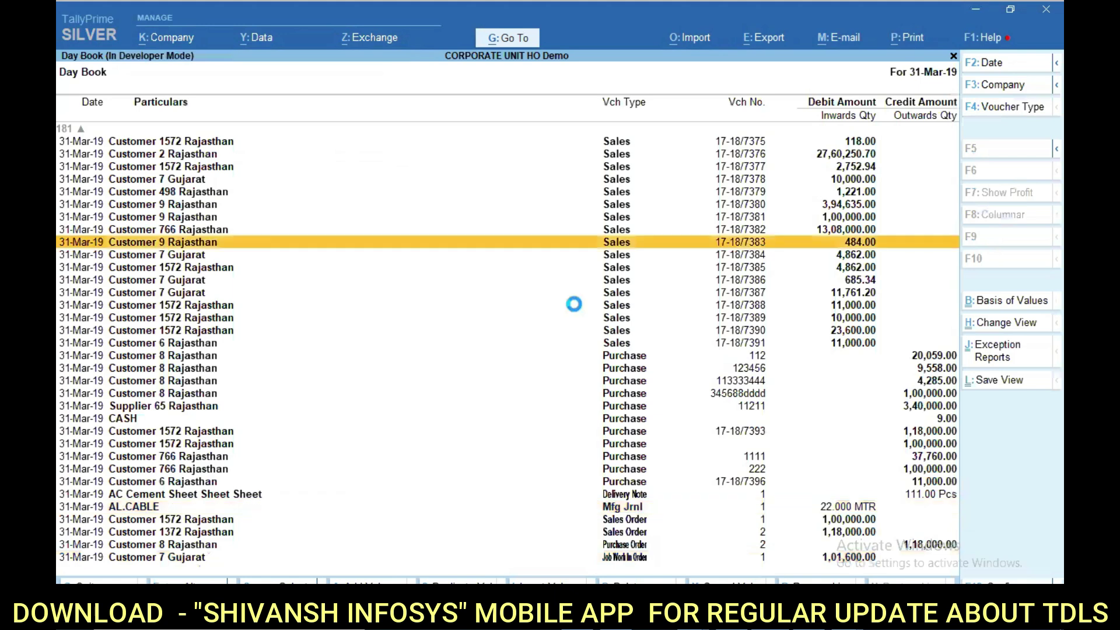
key("F2")
Preview the voucher's Tax Invoice, enlarge it to check the consignee, buyer, item, bank and declaration sections, and close the preview.
key("ctrl+p")
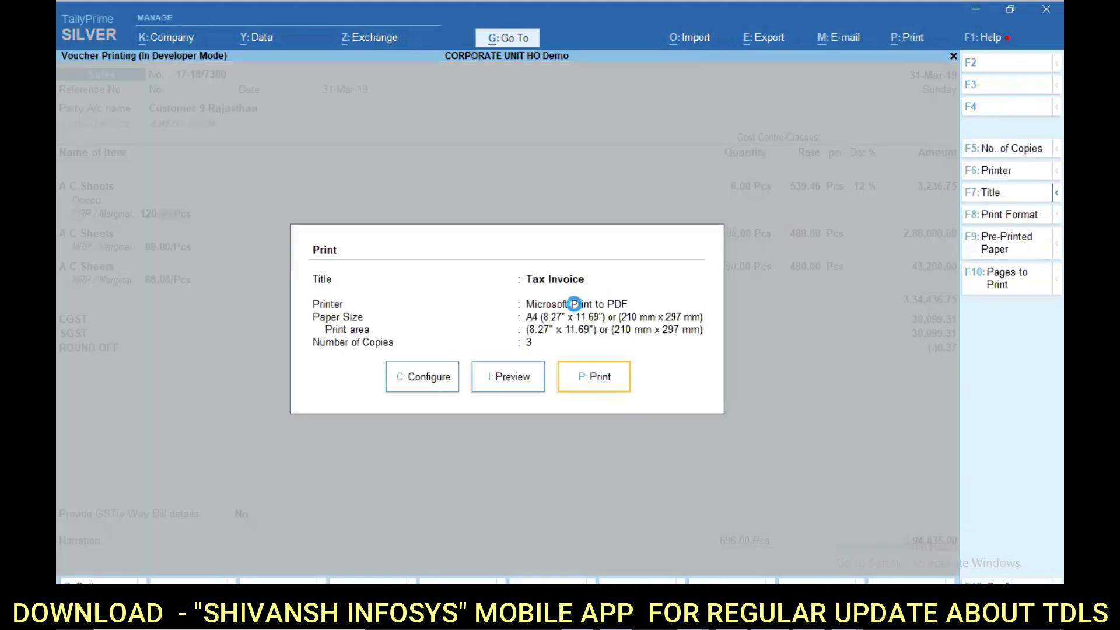
key("i")
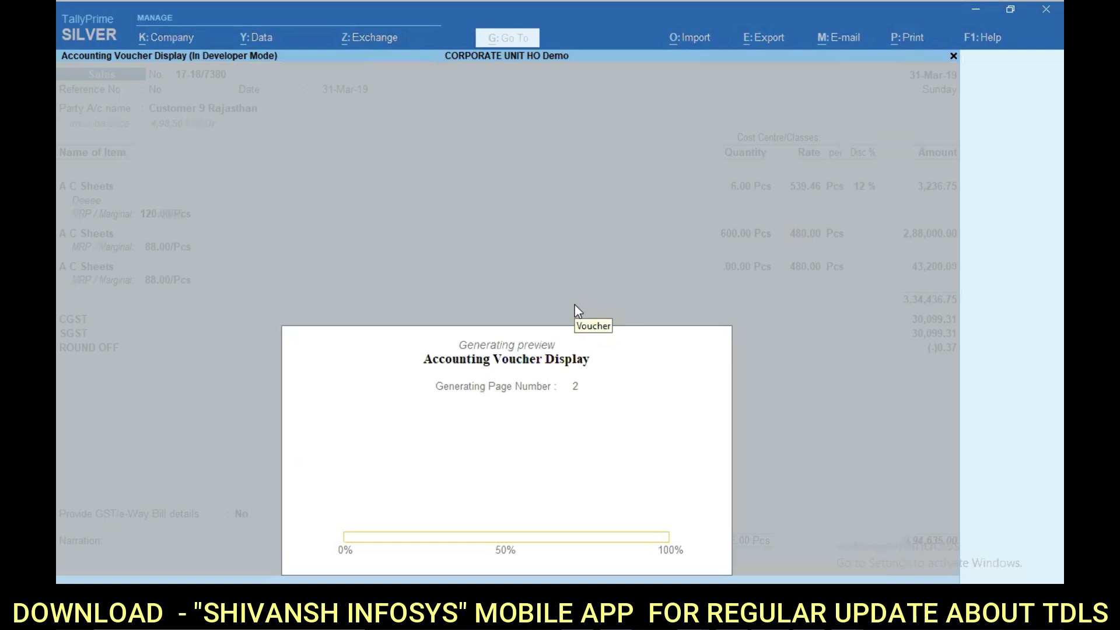
key("alt+z")
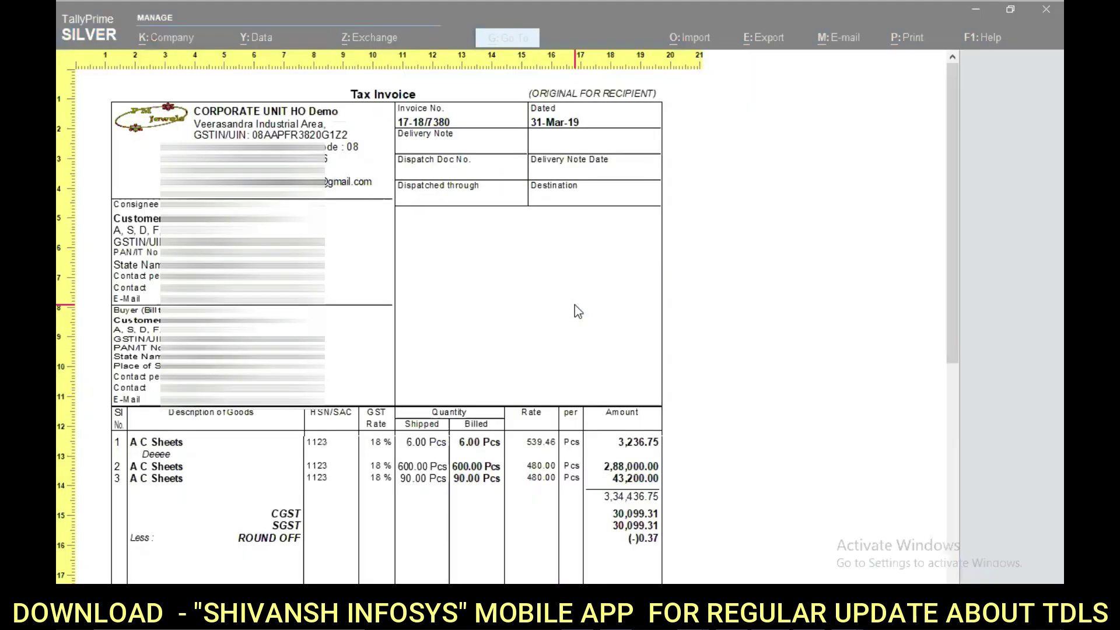
scroll(575, 305, "down", 5)
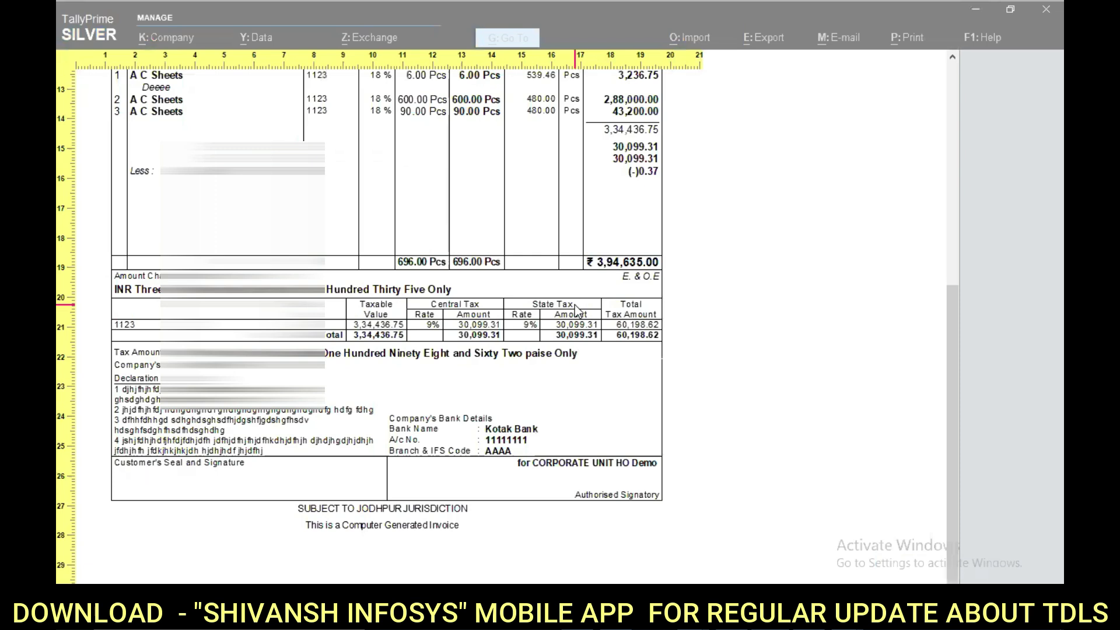
key("alt+z")
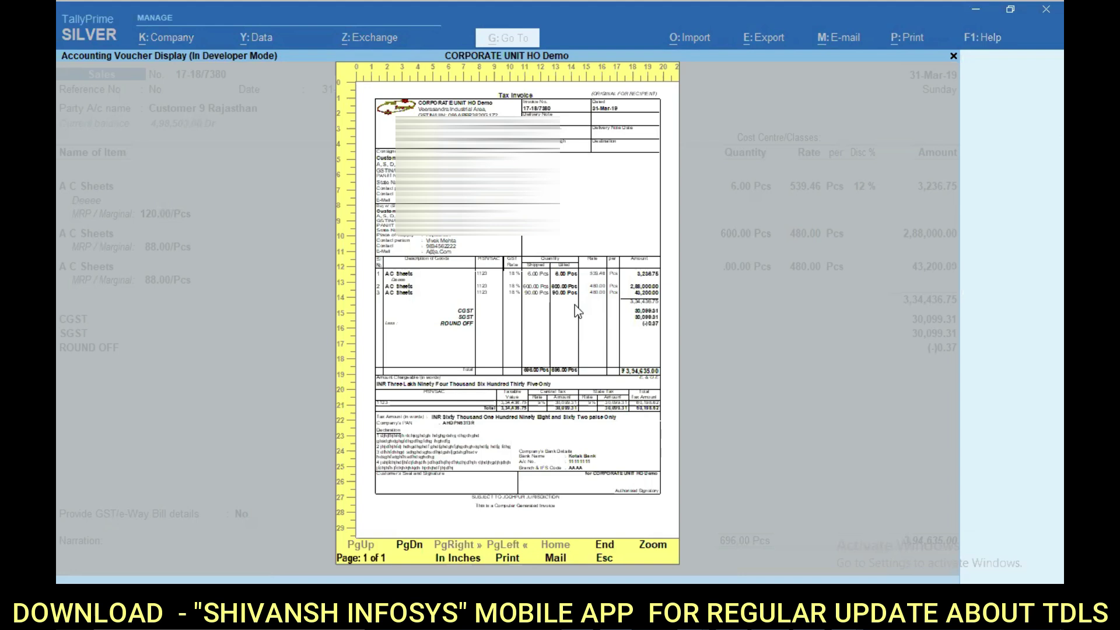
key("Escape")
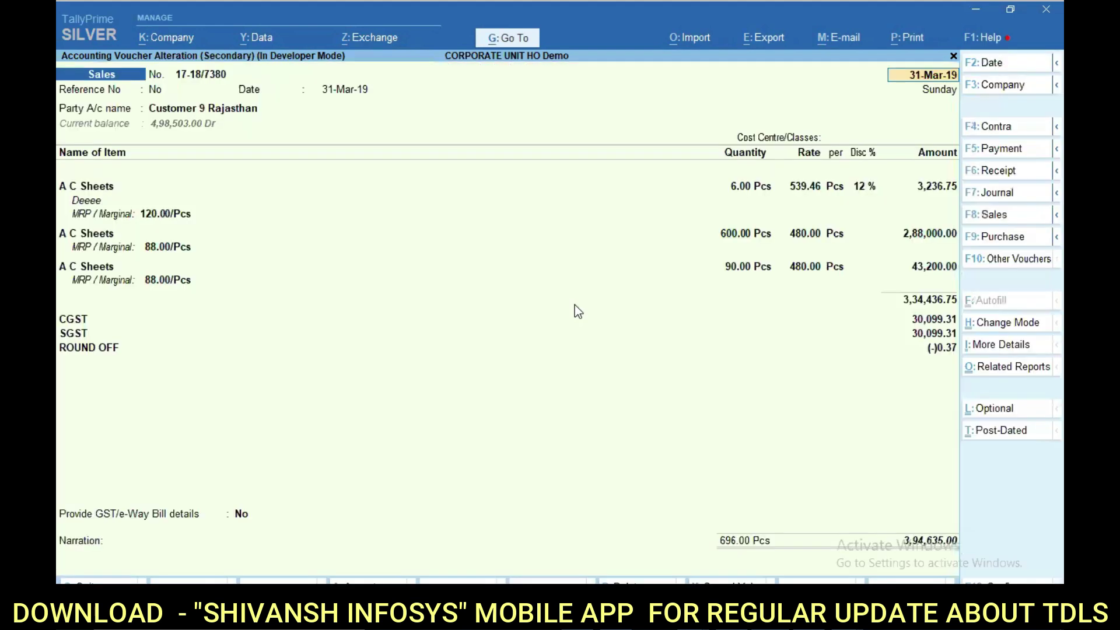